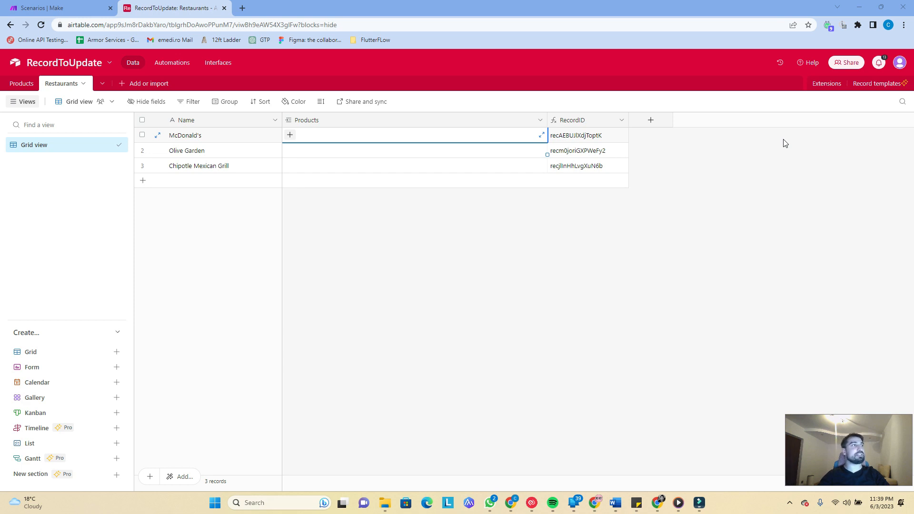
# Examine the product names and their categories in the Products table.
pyautogui.click(31, 89)
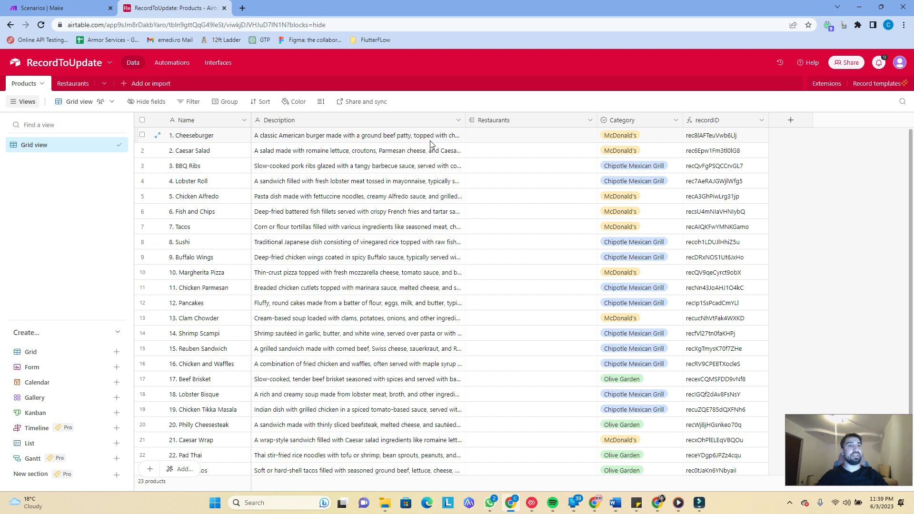
pyautogui.moveTo(210, 137); pyautogui.dragTo(220, 452)
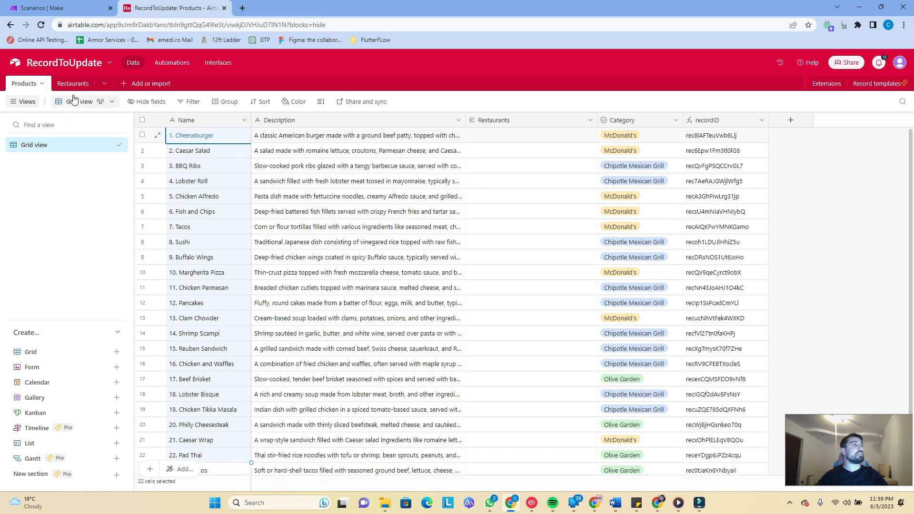
pyautogui.click(659, 138)
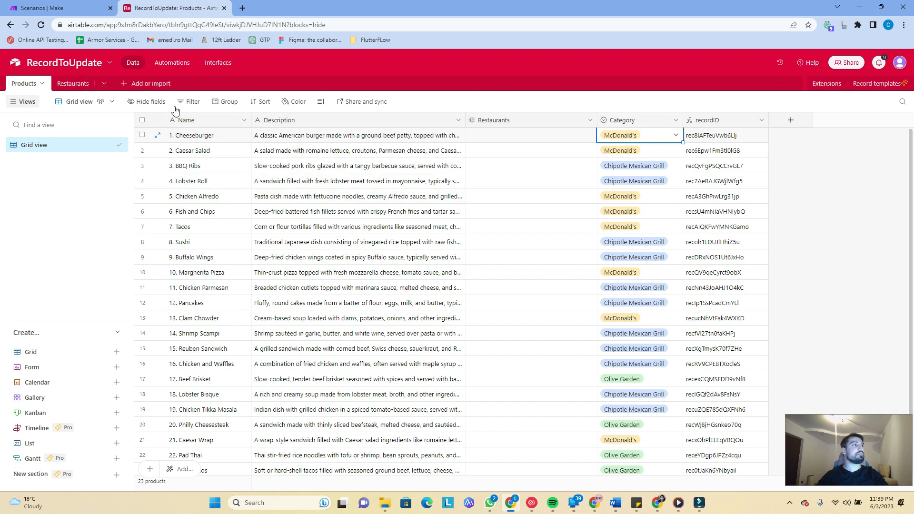
pyautogui.scroll(-3, 329, 267)
pyautogui.scroll(3, 148, 179)
# In the Restaurants table, link the products Cheeseburger, BBQ Ribs and Tacos to the McDonald's record.
pyautogui.click(73, 83)
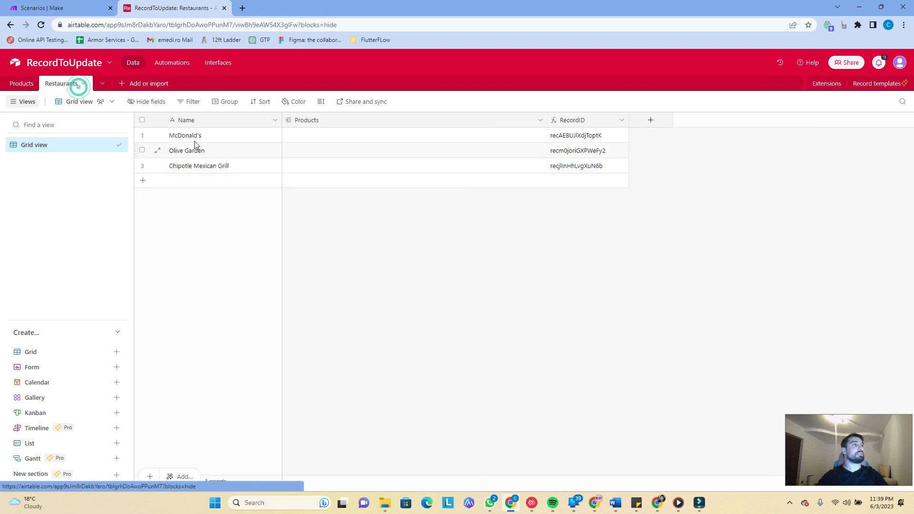
pyautogui.click(355, 137)
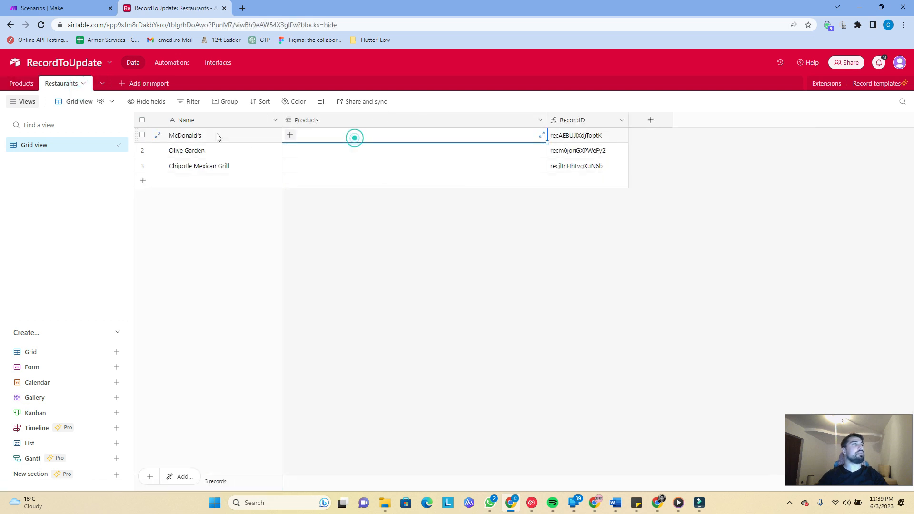
pyautogui.click(290, 135)
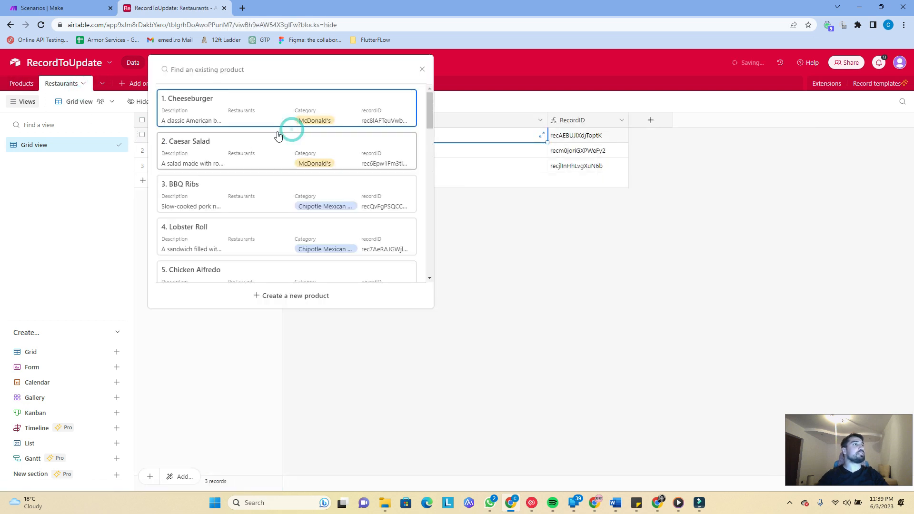
pyautogui.click(272, 114)
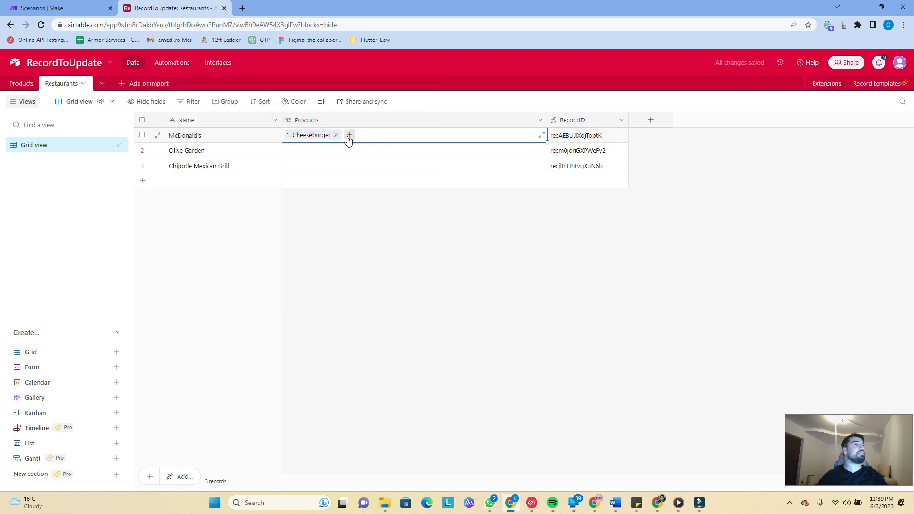
pyautogui.click(349, 136)
pyautogui.click(297, 150)
pyautogui.click(396, 136)
pyautogui.scroll(-2, 351, 225)
pyautogui.click(355, 237)
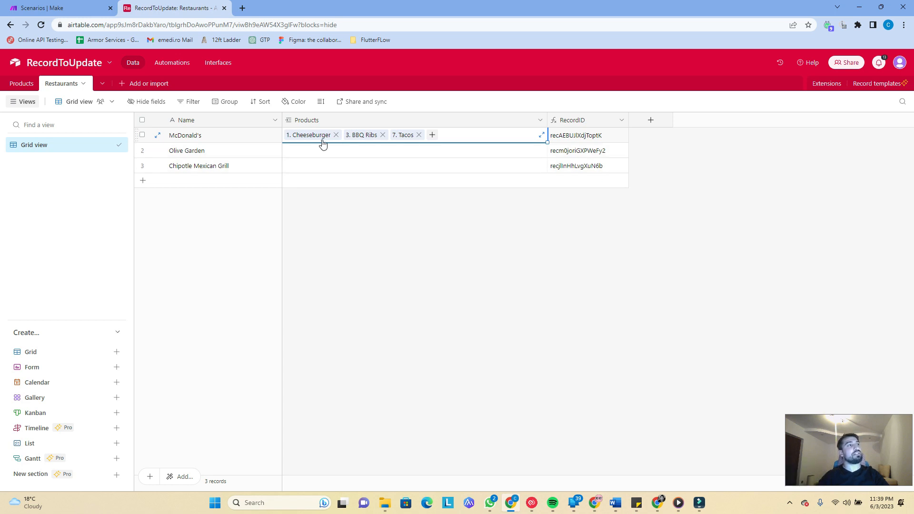
# Clear all linked products from the McDonald's record.
pyautogui.click(441, 151)
pyautogui.click(587, 138)
pyautogui.press('Left')
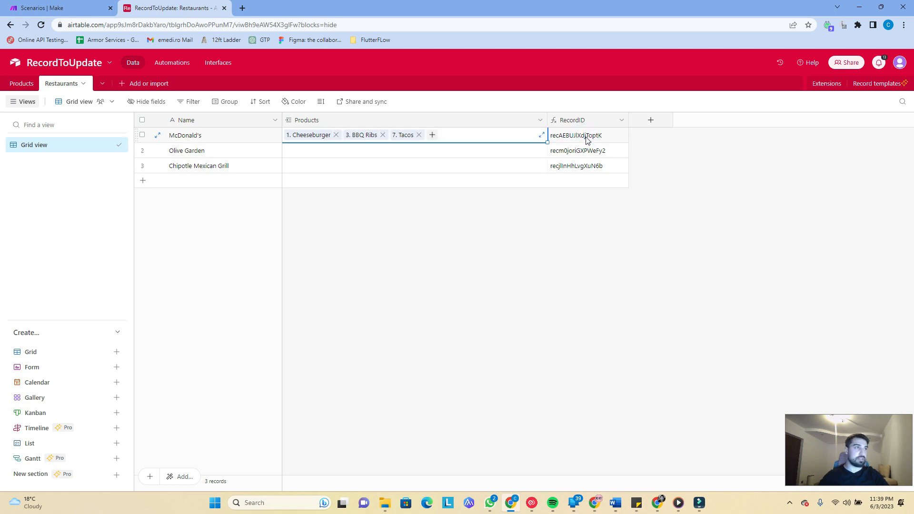
pyautogui.press('Delete')
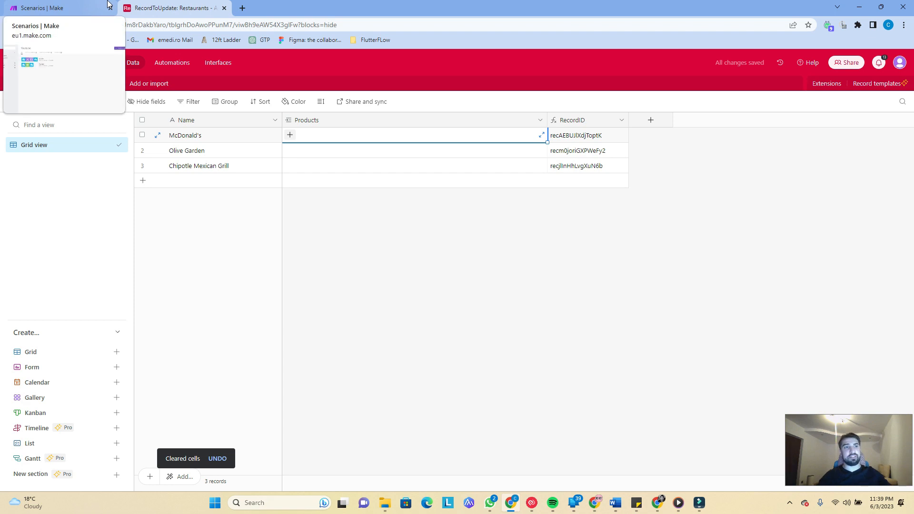
# Switch to Make, open the Problem scenario and review the searchProducts module's table and record limit settings.
pyautogui.click(107, 4)
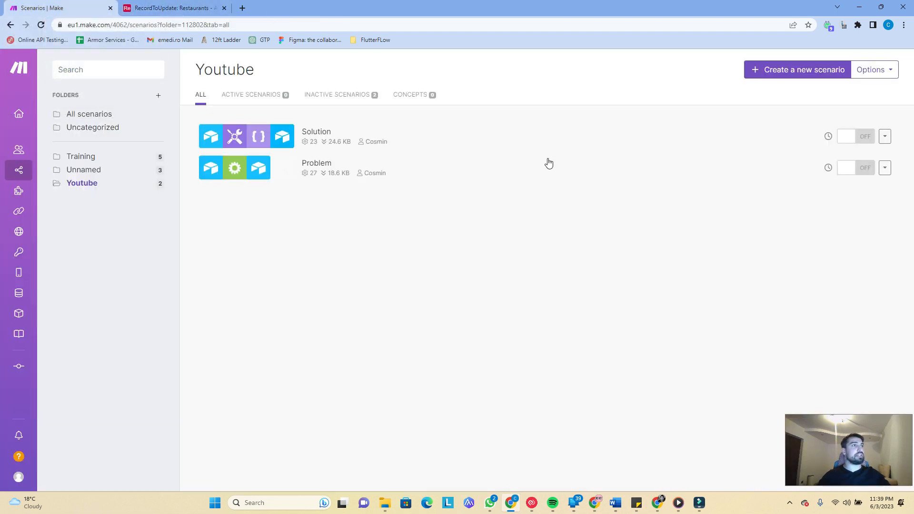
pyautogui.click(367, 175)
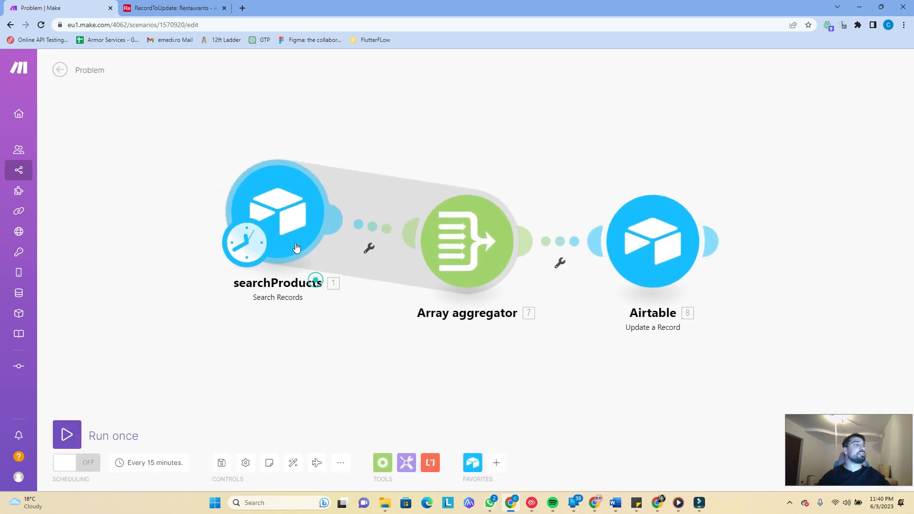
pyautogui.click(306, 224)
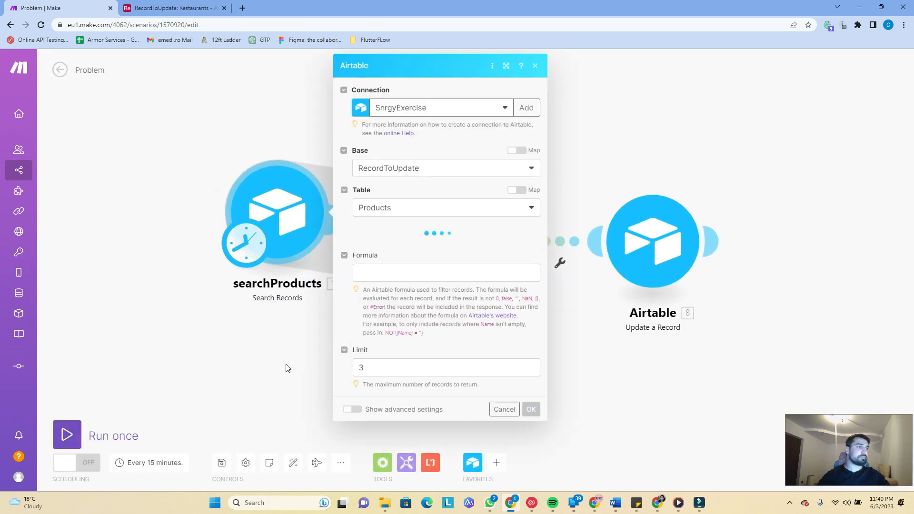
pyautogui.scroll(-2, 430, 446)
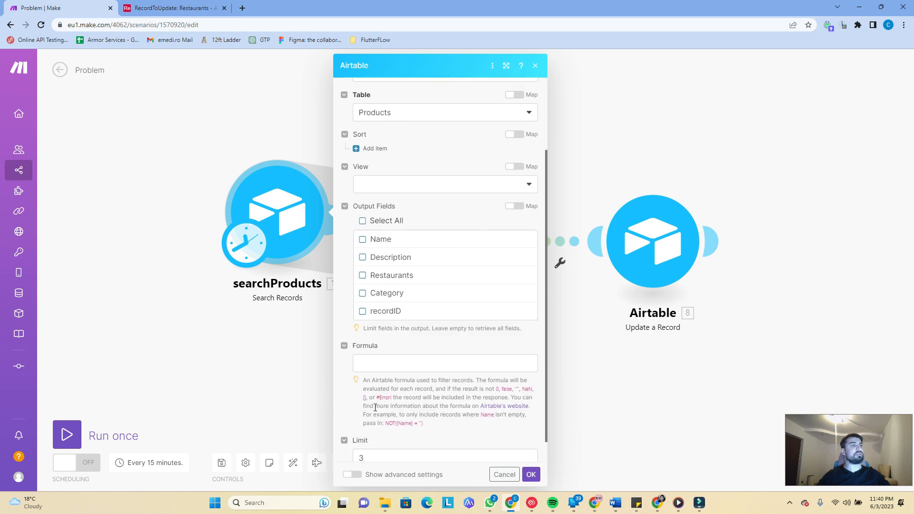
pyautogui.scroll(-1, 375, 408)
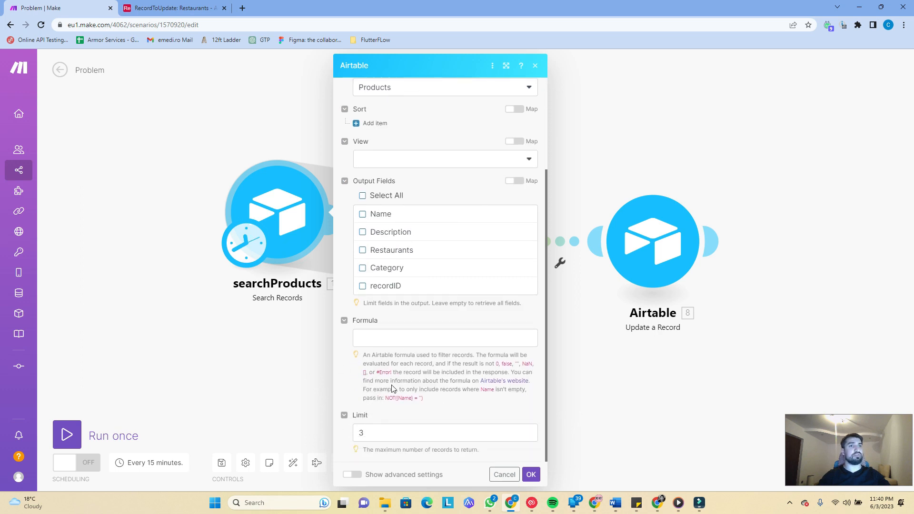
pyautogui.moveTo(387, 428); pyautogui.dragTo(339, 438)
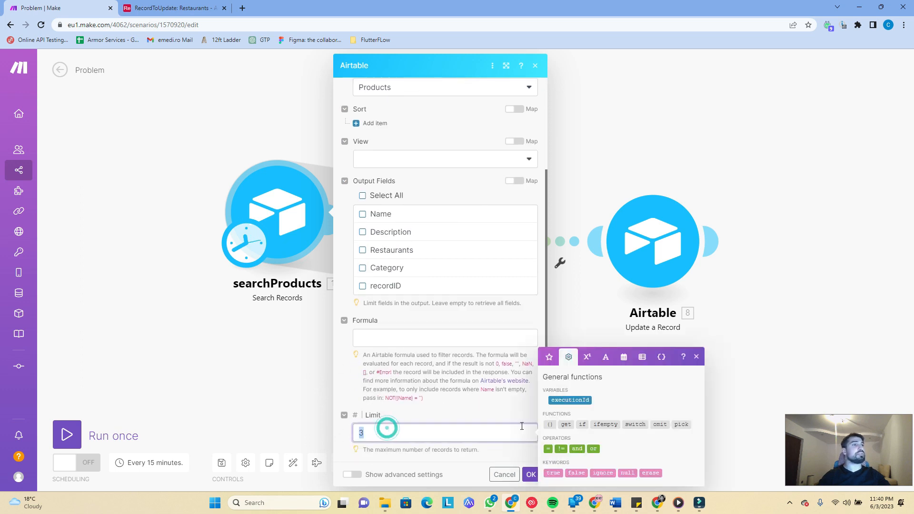
pyautogui.click(530, 474)
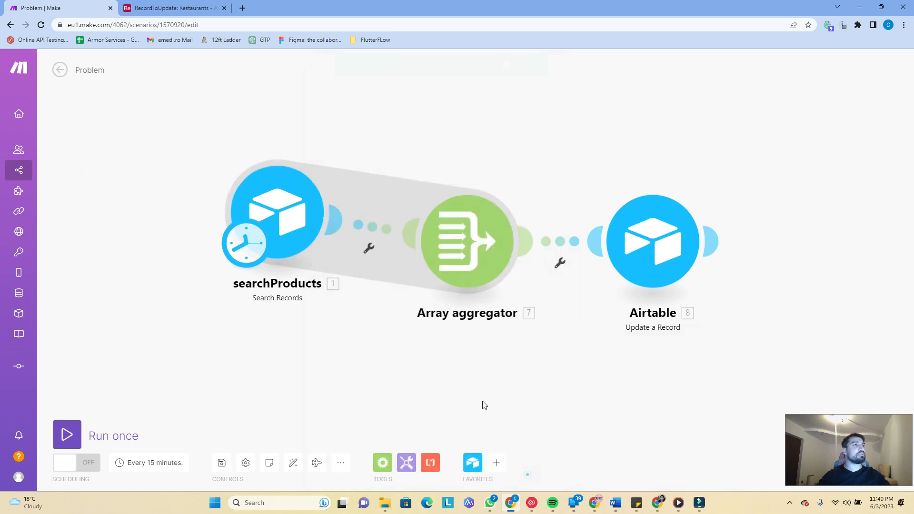
# Unlink the searchProducts module from the Array aggregator and run the scenario once.
pyautogui.click(378, 228)
pyautogui.click(415, 252)
pyautogui.click(102, 443)
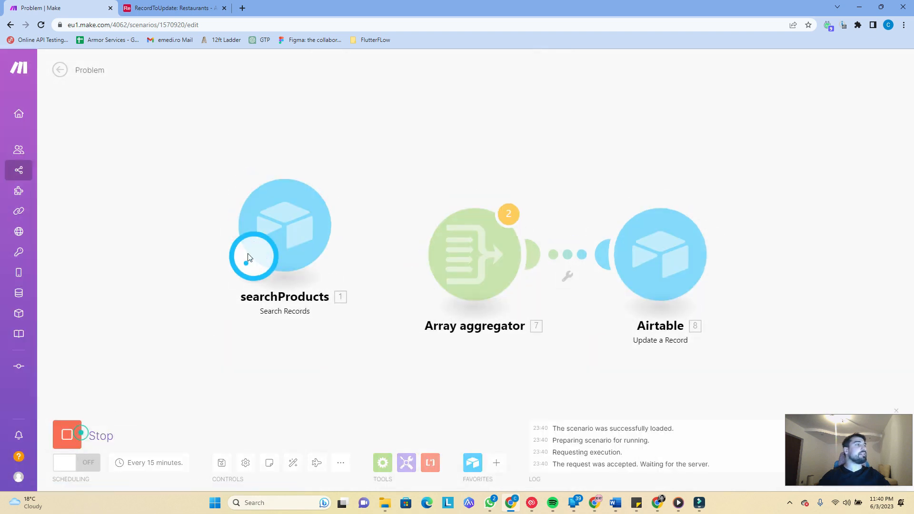
# Examine the output bundles of the searchProducts module's run.
pyautogui.click(357, 169)
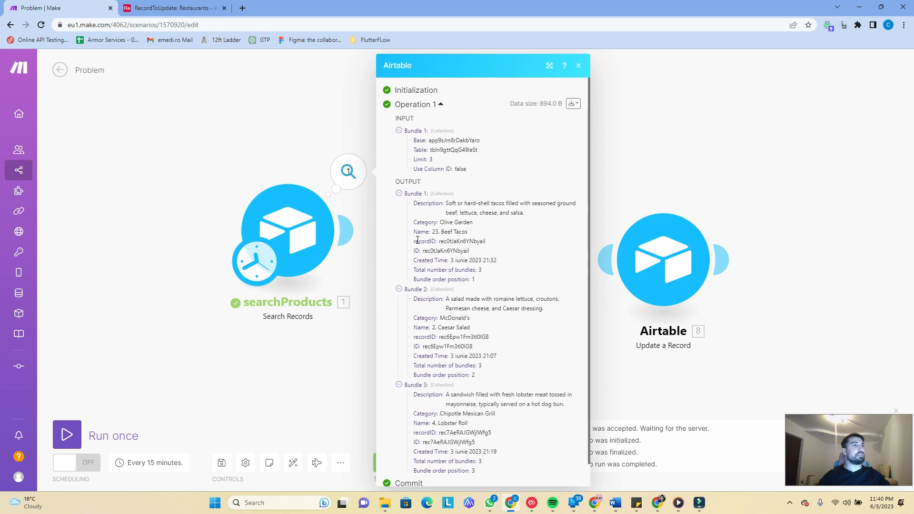
pyautogui.scroll(-1, 469, 266)
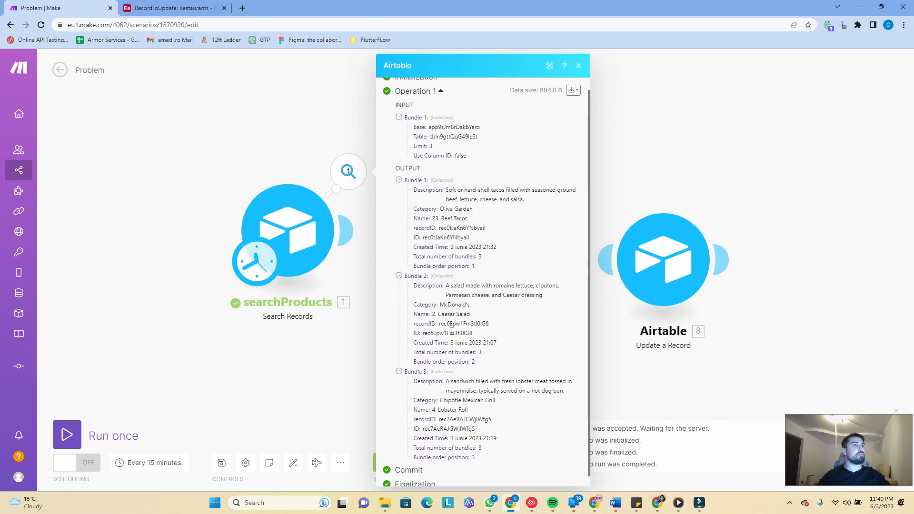
pyautogui.click(336, 333)
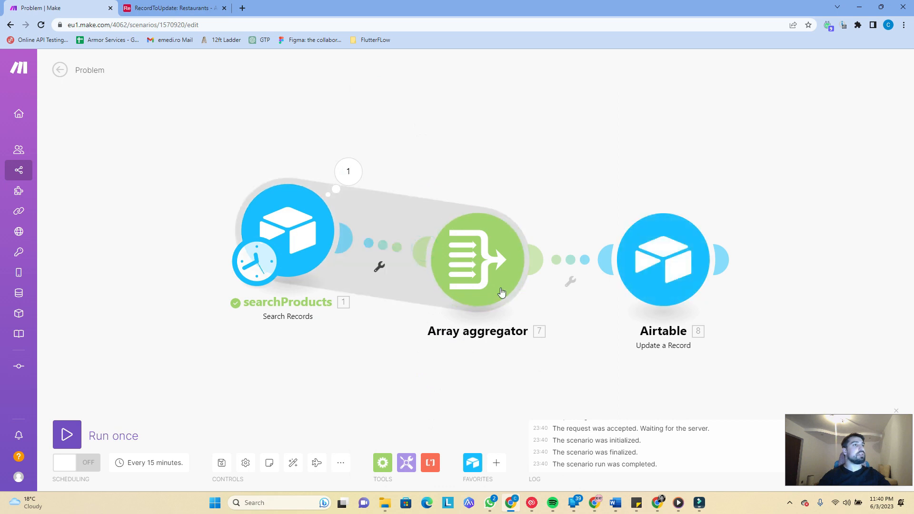
# Review the Array aggregator's aggregated fields and the record ID and Products mapping of the Update a Record module.
pyautogui.moveTo(502, 292); pyautogui.dragTo(485, 239)
pyautogui.click(485, 239)
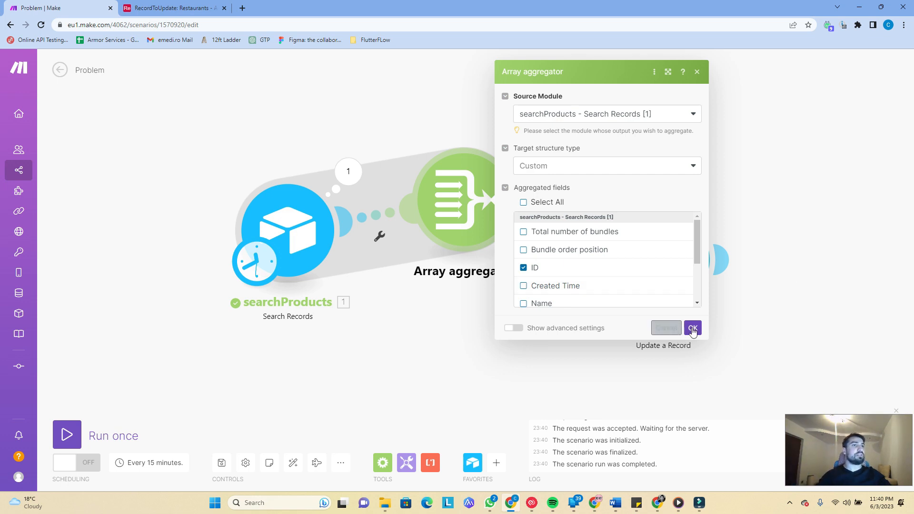
pyautogui.click(693, 327)
pyautogui.click(700, 264)
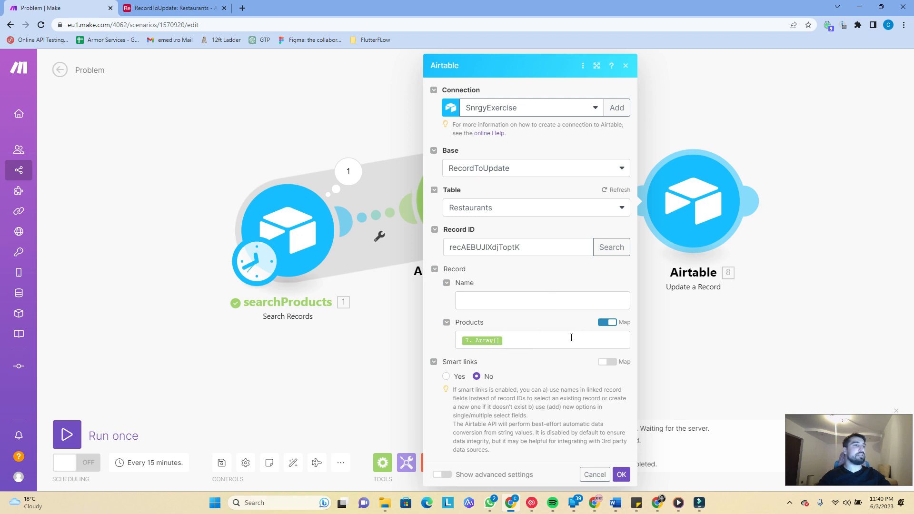
pyautogui.click(621, 475)
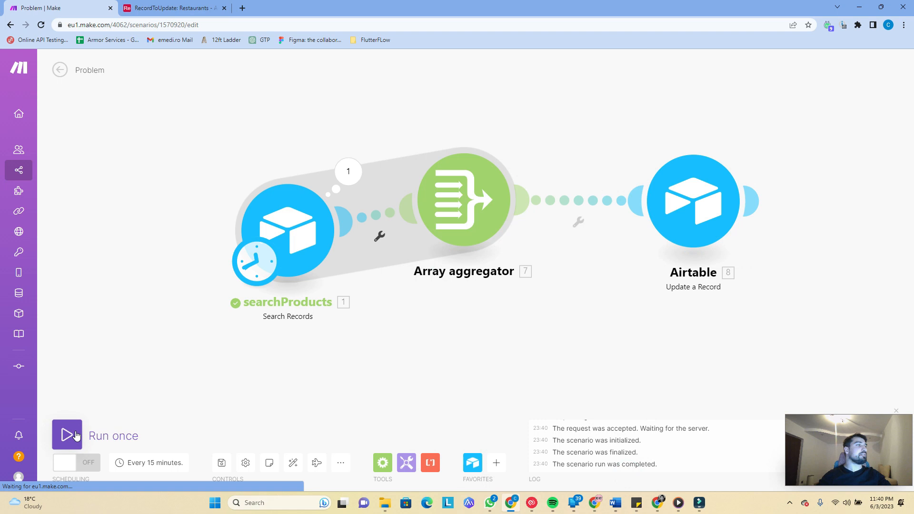
# Run the whole scenario once and examine the operation details of the Airtable Update a Record module.
pyautogui.click(71, 434)
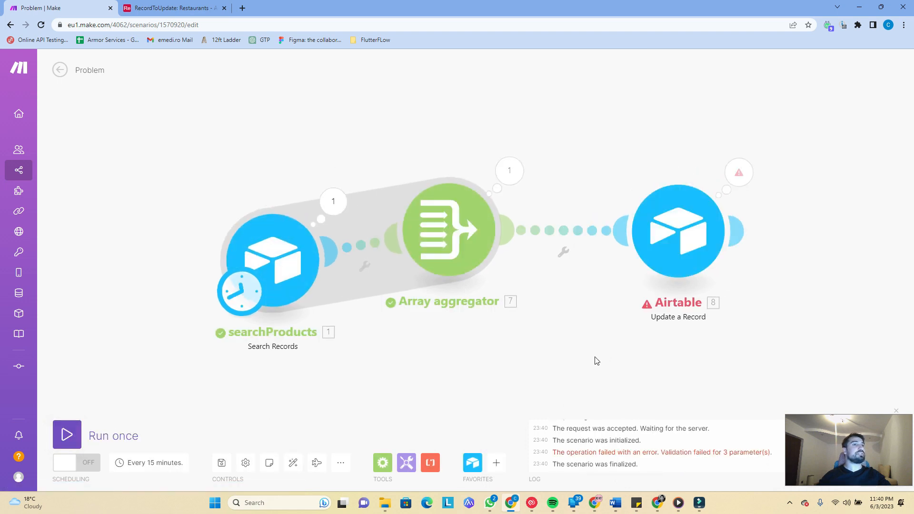
pyautogui.moveTo(594, 360); pyautogui.dragTo(571, 295)
pyautogui.click(705, 134)
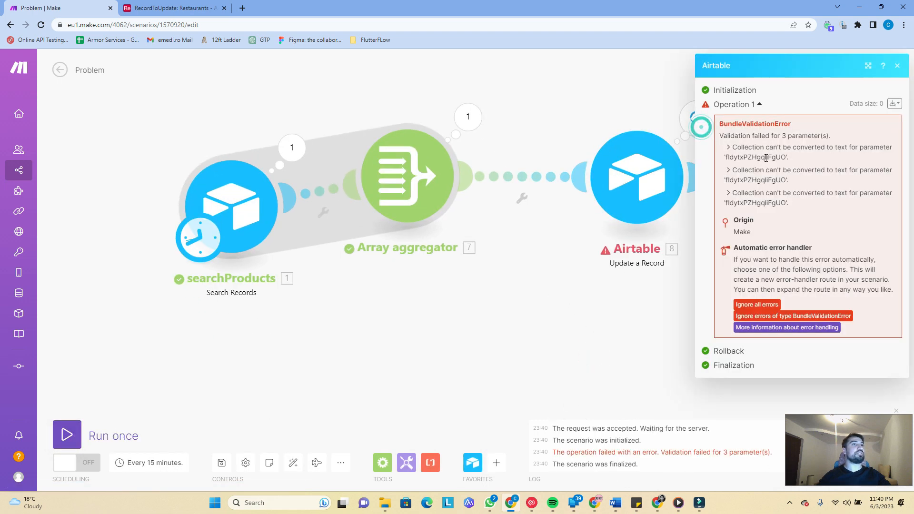
pyautogui.moveTo(739, 156); pyautogui.dragTo(521, 198)
# Examine the array in the output bundle of the Array aggregator's run.
pyautogui.click(468, 117)
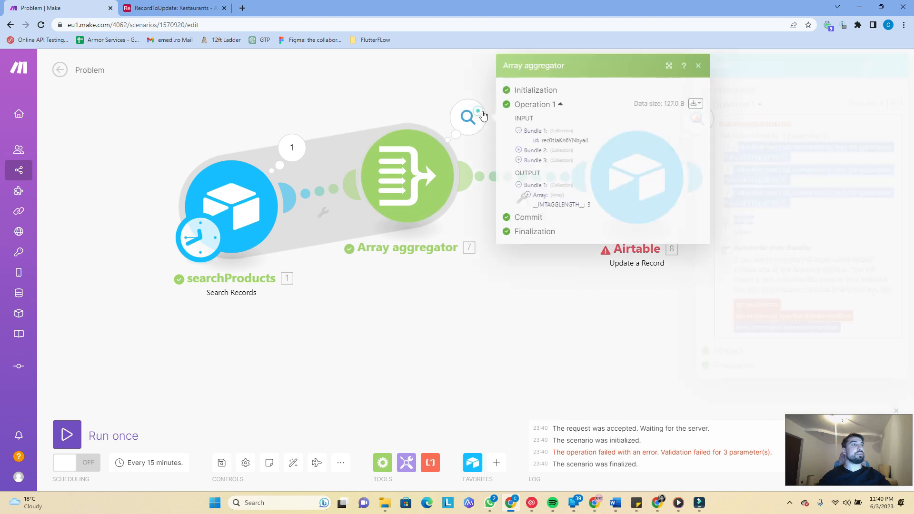
pyautogui.click(527, 194)
pyautogui.click(698, 65)
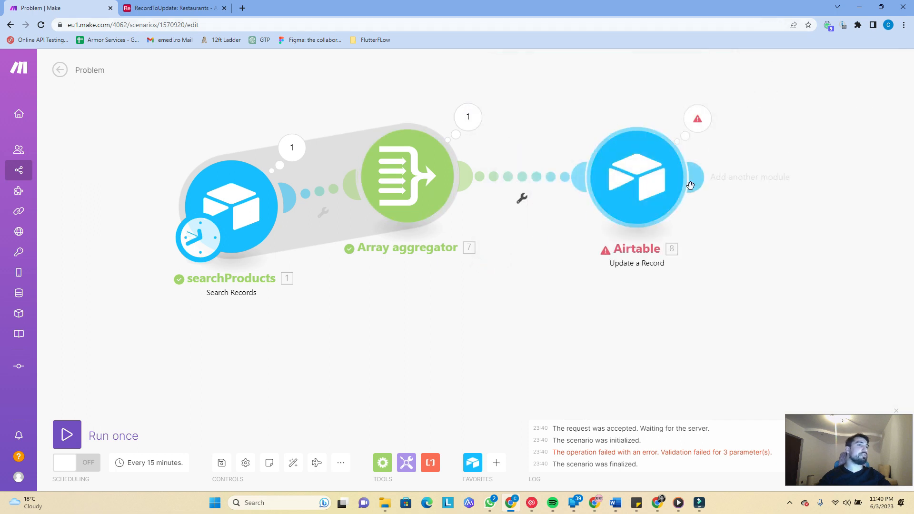
# Open the browser's developer tools at the Integromat section and show the Integromat DevTool extension's options.
pyautogui.rightClick(745, 80)
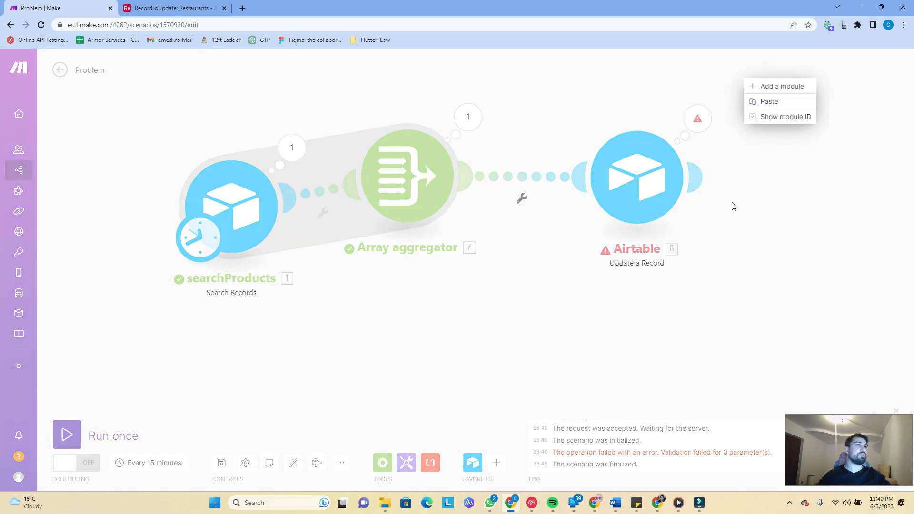
pyautogui.rightClick(738, 152)
pyautogui.click(757, 203)
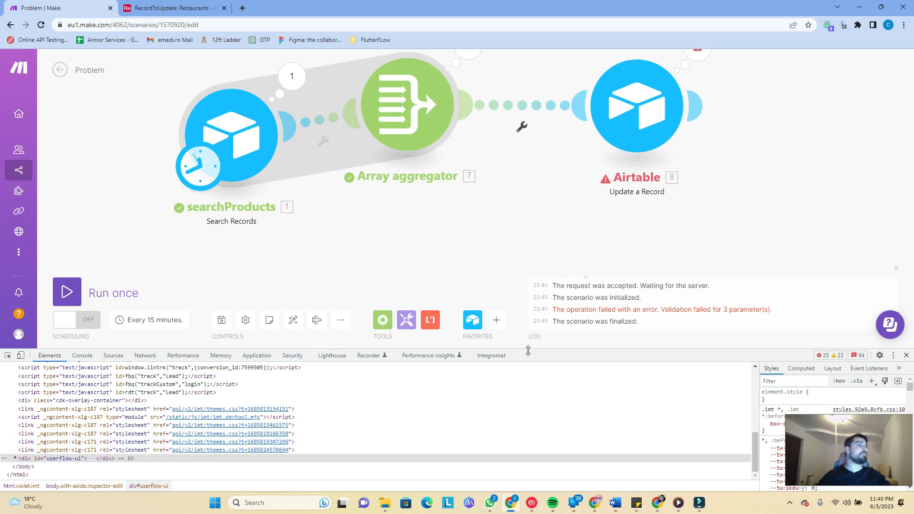
pyautogui.click(493, 356)
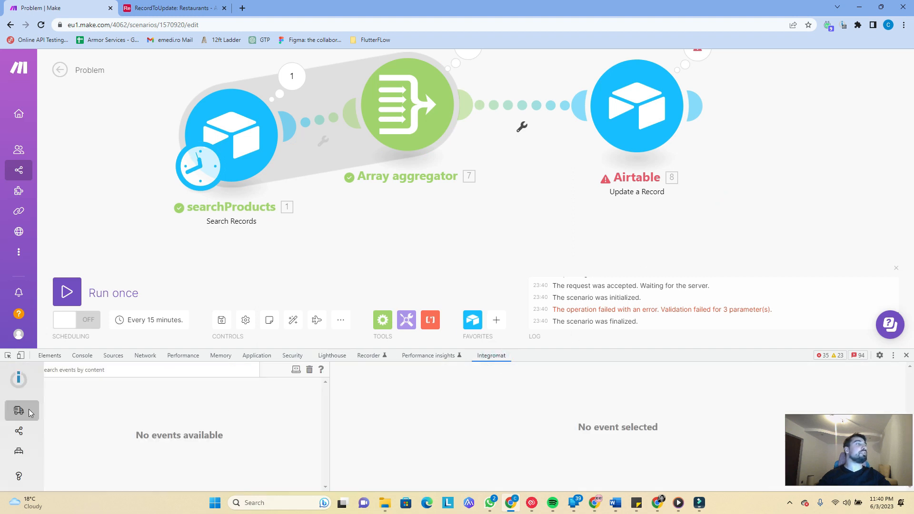
pyautogui.rightClick(844, 26)
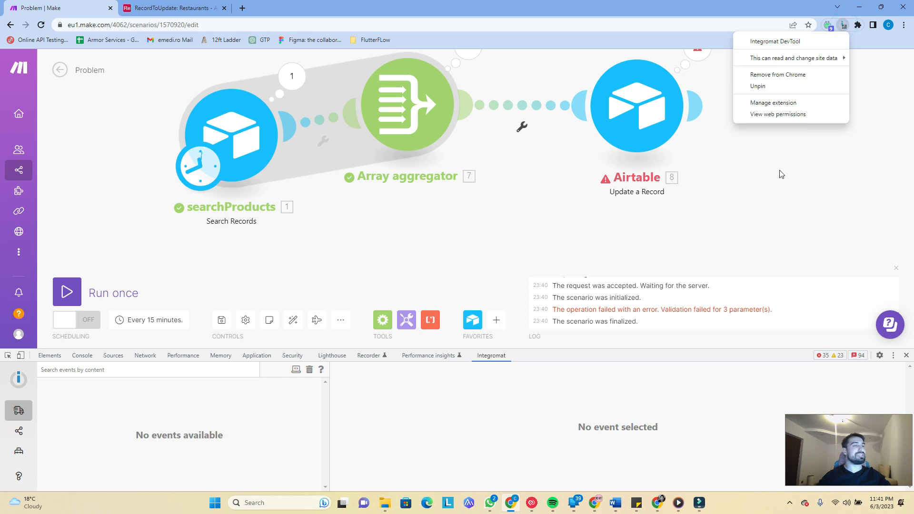
# Run the scenario once with the Integromat developer tool open so its requests are captured.
pyautogui.scroll(-3, 499, 197)
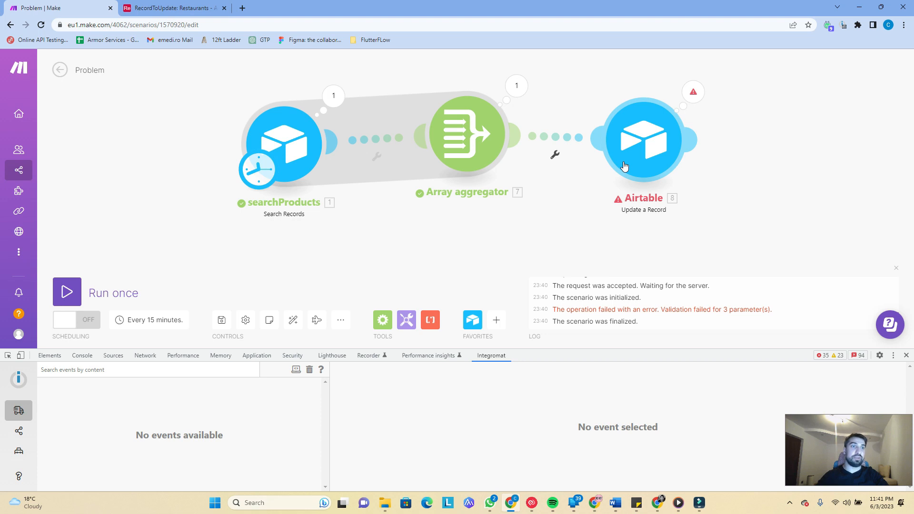
pyautogui.moveTo(624, 165); pyautogui.dragTo(636, 163)
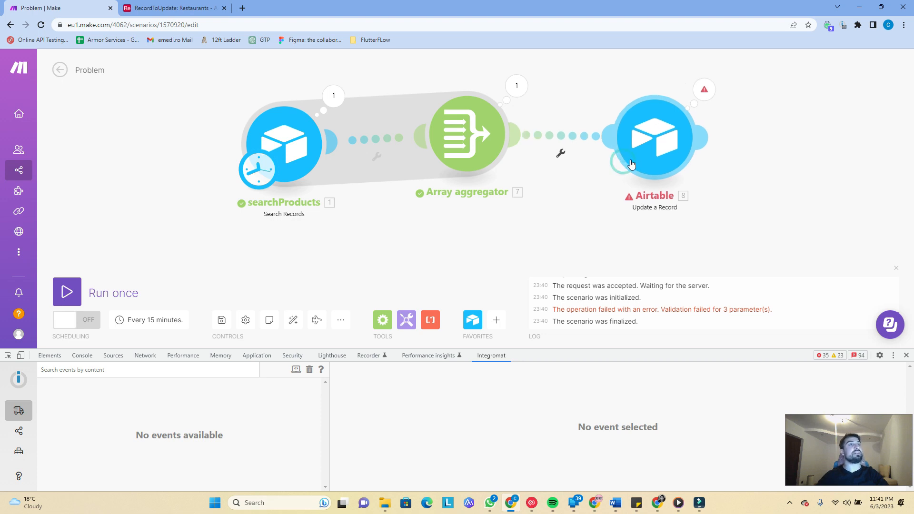
pyautogui.click(68, 295)
pyautogui.scroll(2, 535, 216)
# Examine the request headers and request body of the Airtable request captured by the Integromat developer tool.
pyautogui.click(602, 138)
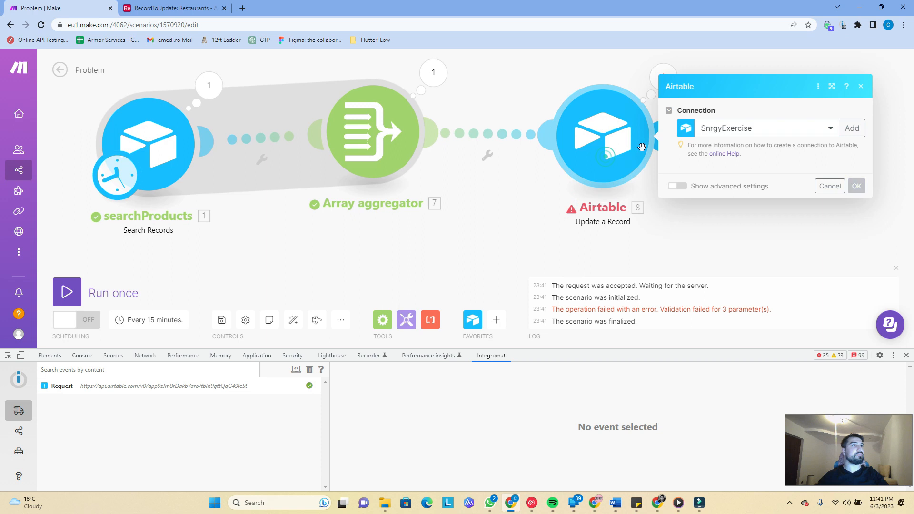
pyautogui.click(532, 90)
pyautogui.click(130, 384)
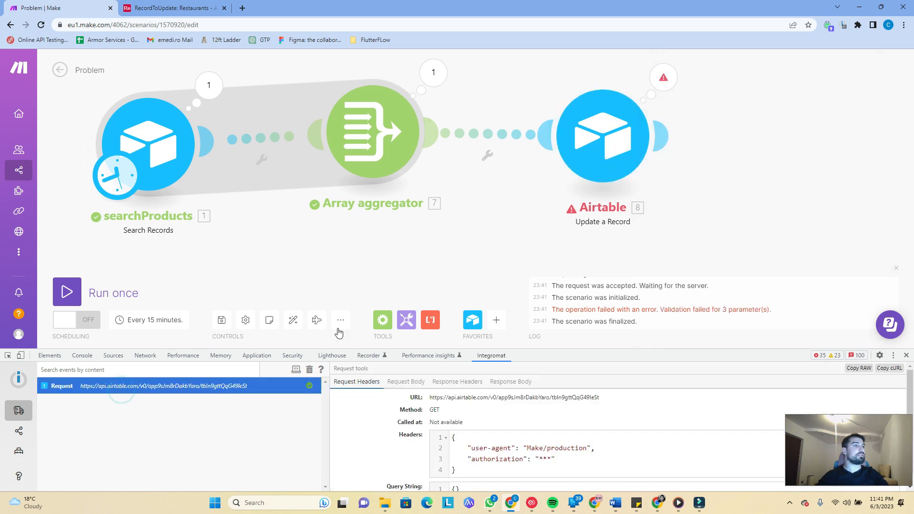
pyautogui.scroll(-1, 437, 455)
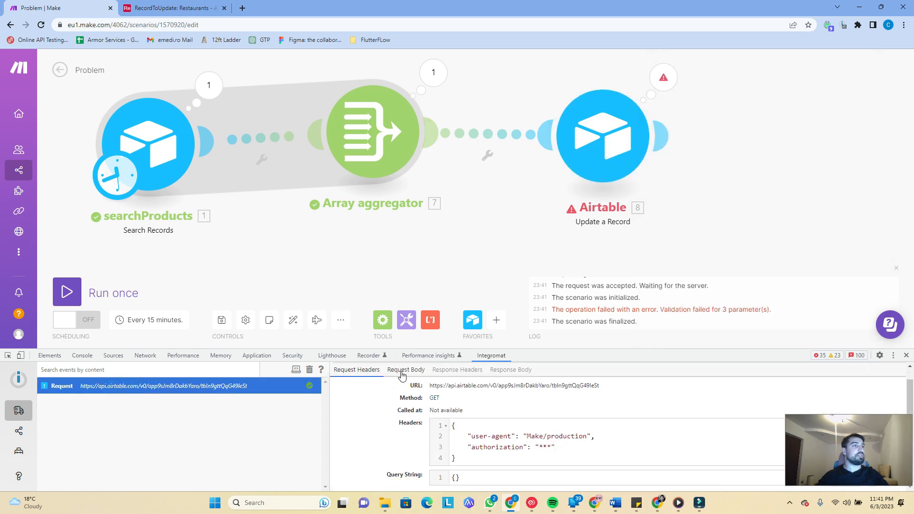
pyautogui.click(401, 376)
# Examine the response headers of the captured Airtable request and return to its request headers.
pyautogui.click(455, 372)
pyautogui.scroll(-3, 516, 429)
pyautogui.scroll(2, 518, 431)
pyautogui.scroll(-5, 520, 232)
pyautogui.scroll(5, 485, 185)
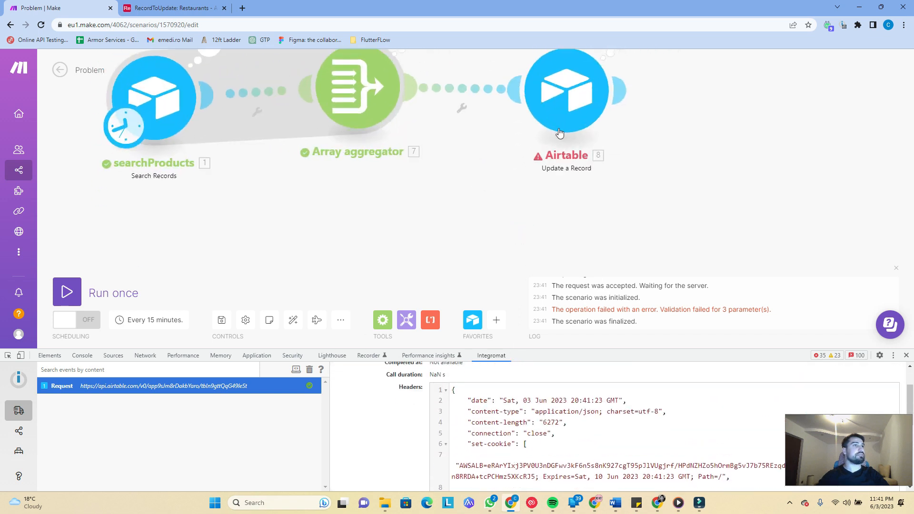
pyautogui.scroll(1, 451, 181)
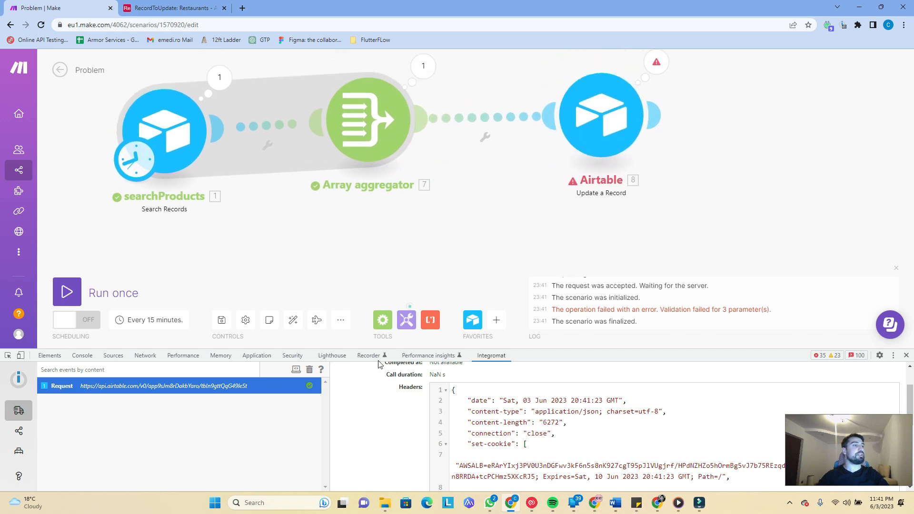
pyautogui.scroll(-4, 512, 413)
pyautogui.scroll(6, 514, 431)
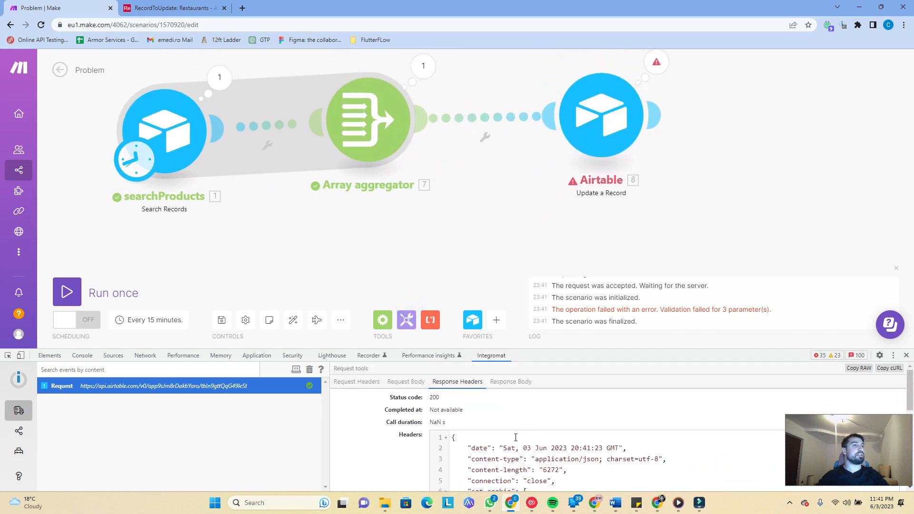
pyautogui.click(393, 382)
pyautogui.click(358, 383)
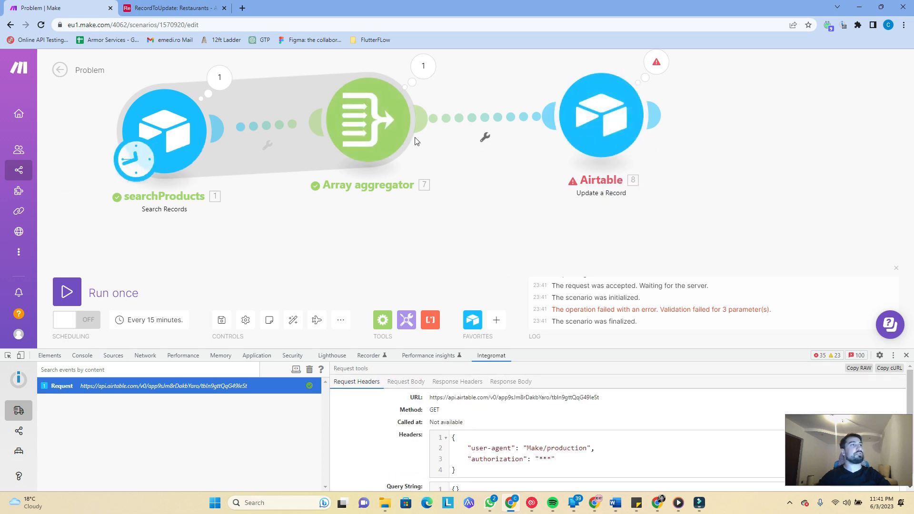
# Unlink the Airtable Update a Record module from the Array aggregator and make it the scenario's starting module.
pyautogui.click(485, 138)
pyautogui.click(499, 146)
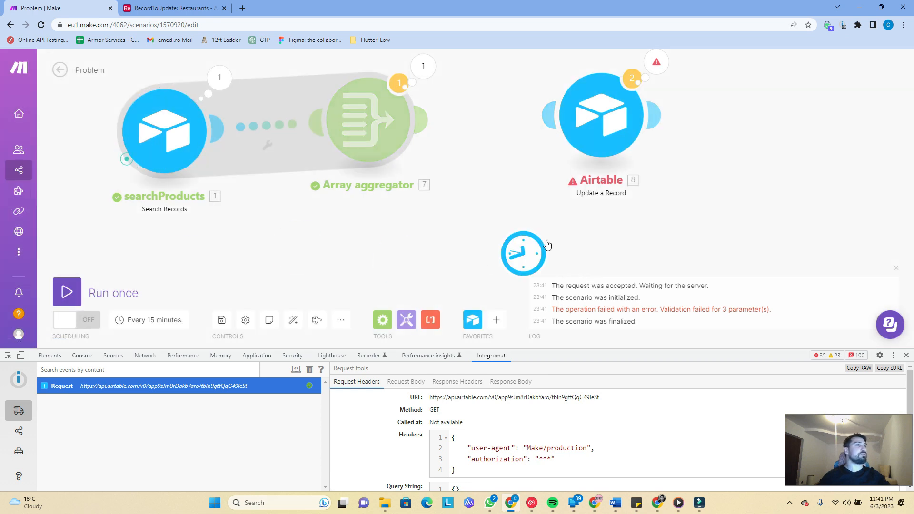
# Copy the McDonald's record ID from the Restaurants table in Airtable and return to the Make scenario.
pyautogui.click(174, 8)
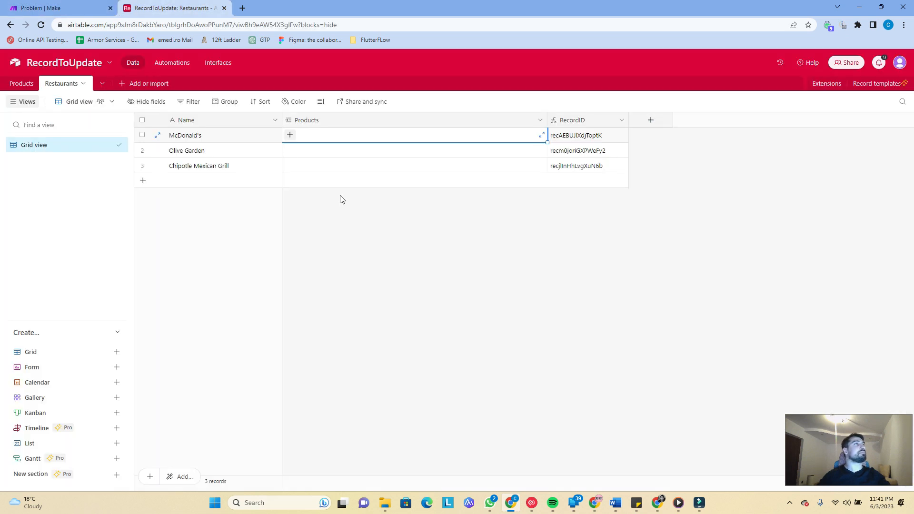
pyautogui.click(587, 134)
pyautogui.hotkey('ctrl', 'c')
pyautogui.click(86, 7)
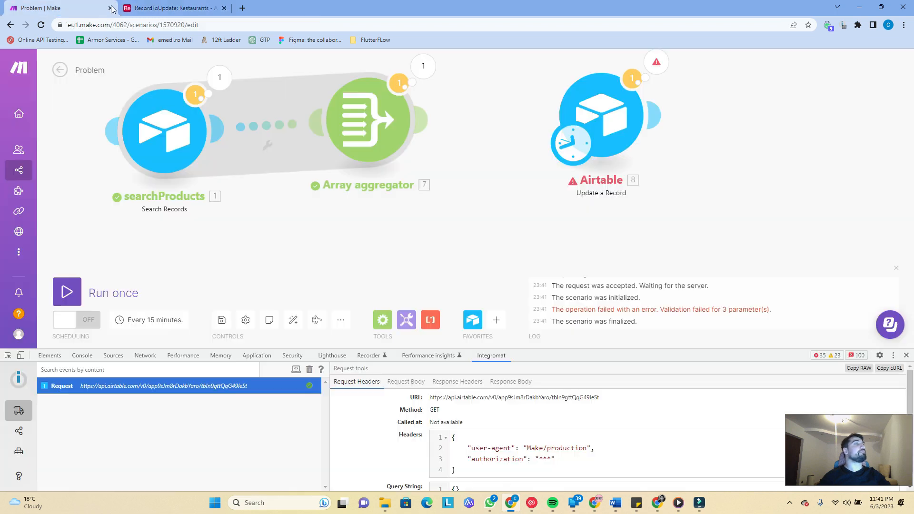
# In the Update a Record module, remove the mapped Products array, turn off its mapping and add two record ID items.
pyautogui.click(604, 132)
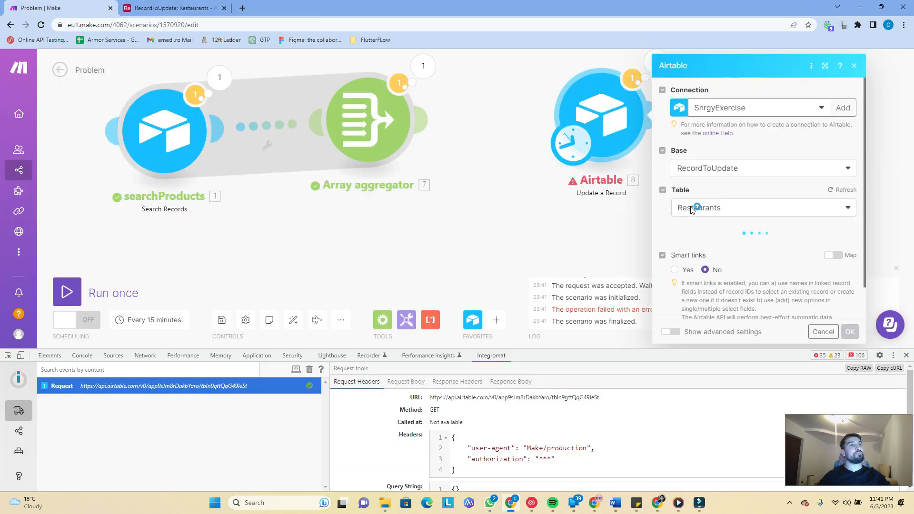
pyautogui.scroll(-3, 691, 210)
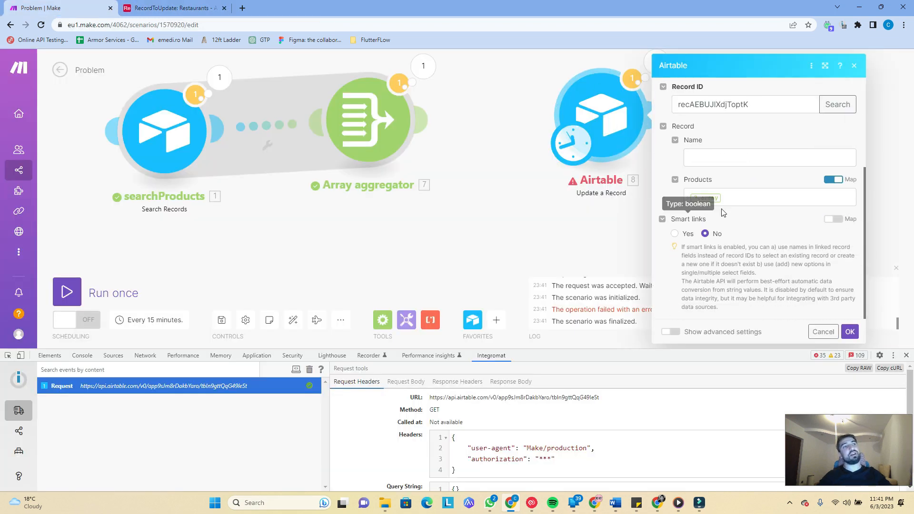
pyautogui.click(773, 189)
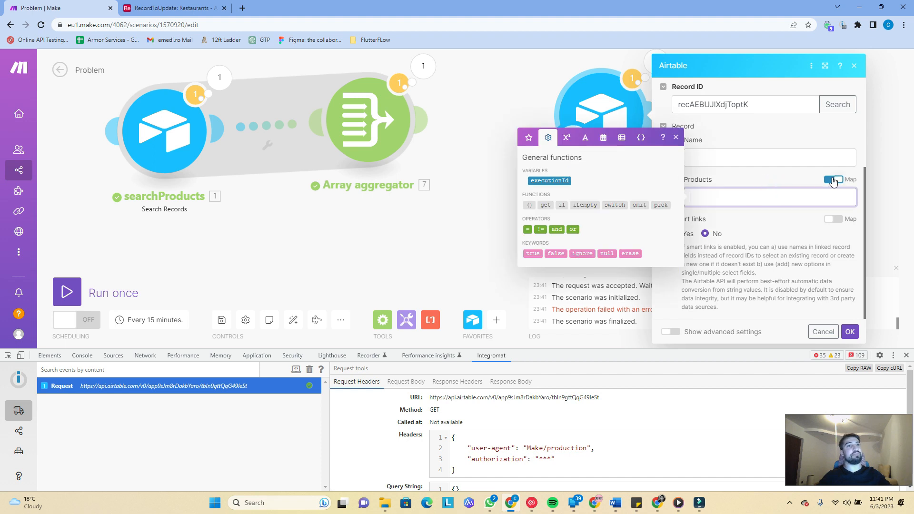
pyautogui.click(833, 179)
pyautogui.click(707, 202)
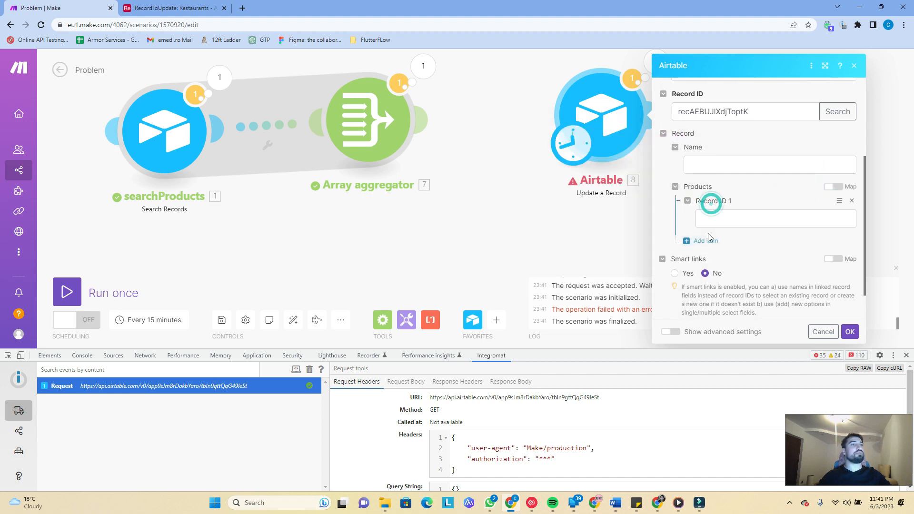
pyautogui.click(716, 241)
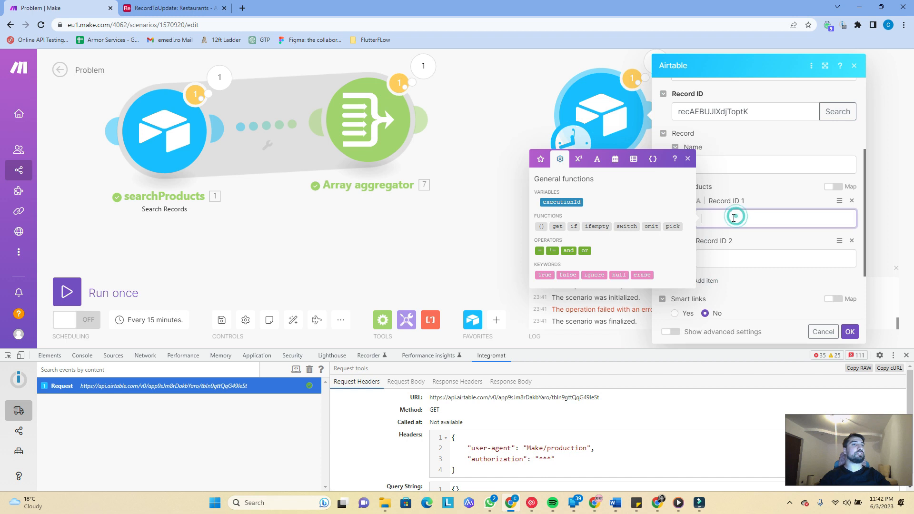
pyautogui.hotkey('ctrl', 'Tab')
pyautogui.click(567, 150)
pyautogui.click(562, 135)
pyautogui.click(93, 9)
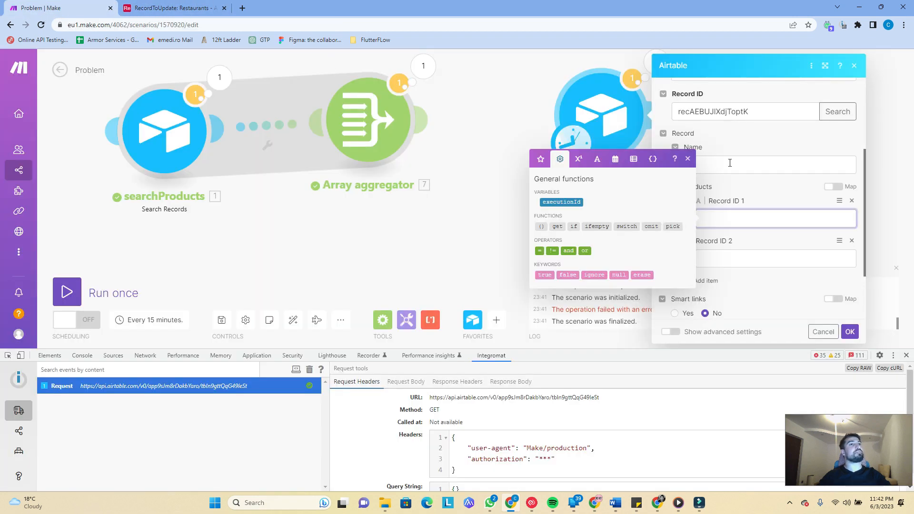
pyautogui.click(767, 192)
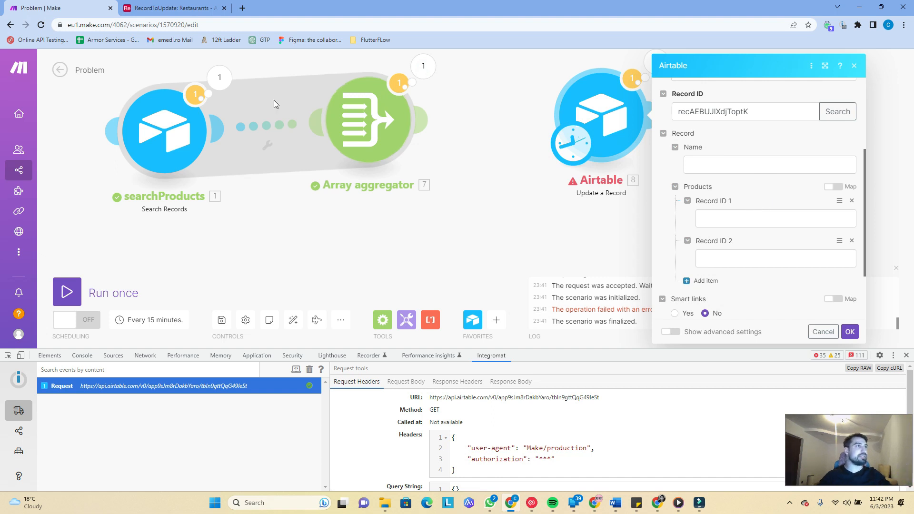
# Copy the Cheeseburger's record ID from Airtable's Products table into Record ID 1 of the Make module's Products field.
pyautogui.click(130, 3)
pyautogui.click(33, 84)
pyautogui.click(709, 135)
pyautogui.hotkey('ctrl', 'c')
pyautogui.click(108, 8)
pyautogui.click(740, 223)
pyautogui.hotkey('ctrl', 'v')
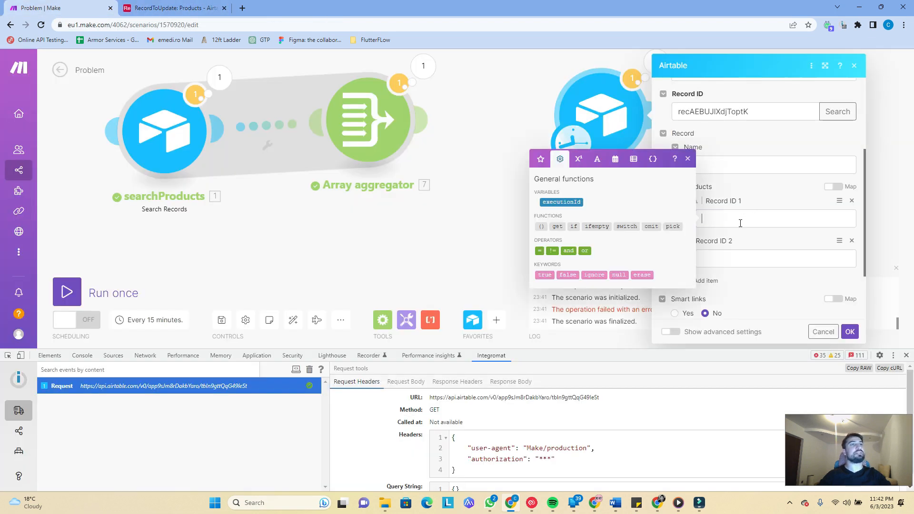
# Copy the BBQ Ribs record ID from Airtable into Record ID 2 of the Make module's Products field and save the module.
pyautogui.click(710, 167)
pyautogui.hotkey('ctrl', 'c')
pyautogui.hotkey('ctrl', 'Tab')
pyautogui.click(724, 257)
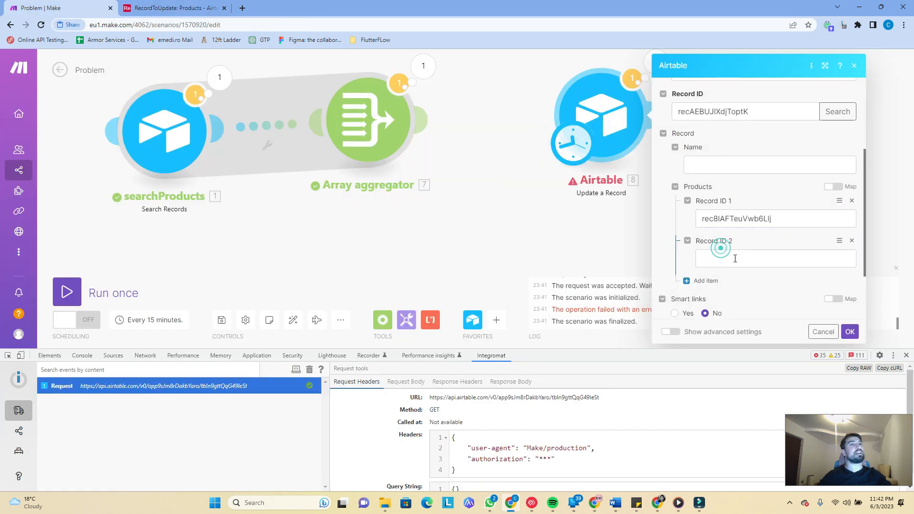
pyautogui.click(744, 260)
pyautogui.hotkey('ctrl', 'v')
pyautogui.click(798, 286)
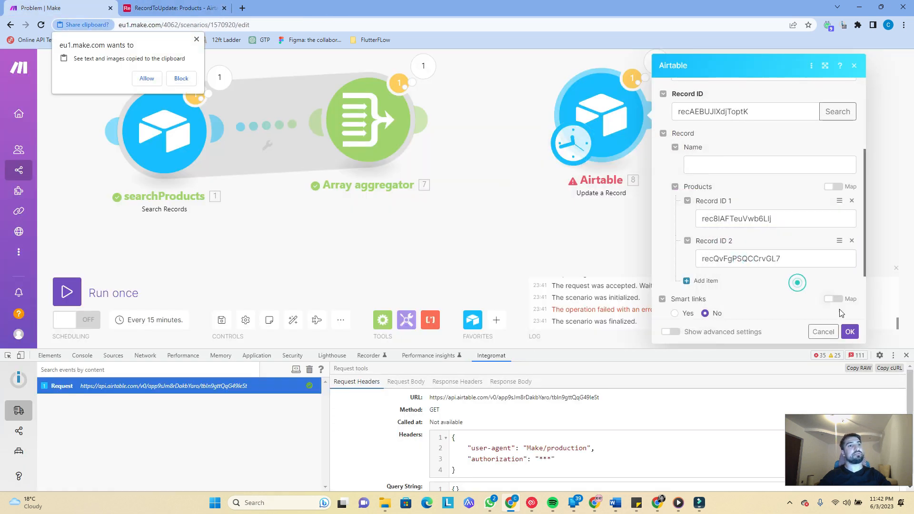
pyautogui.click(849, 332)
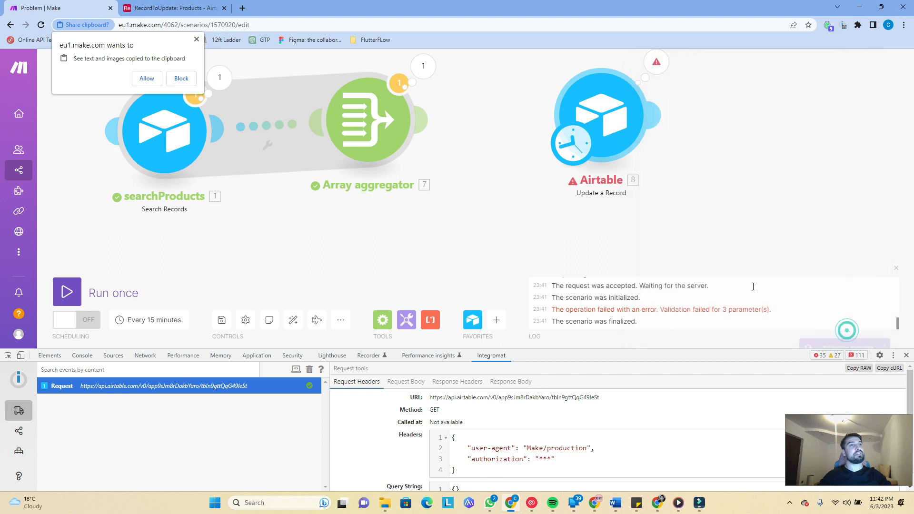
pyautogui.click(196, 40)
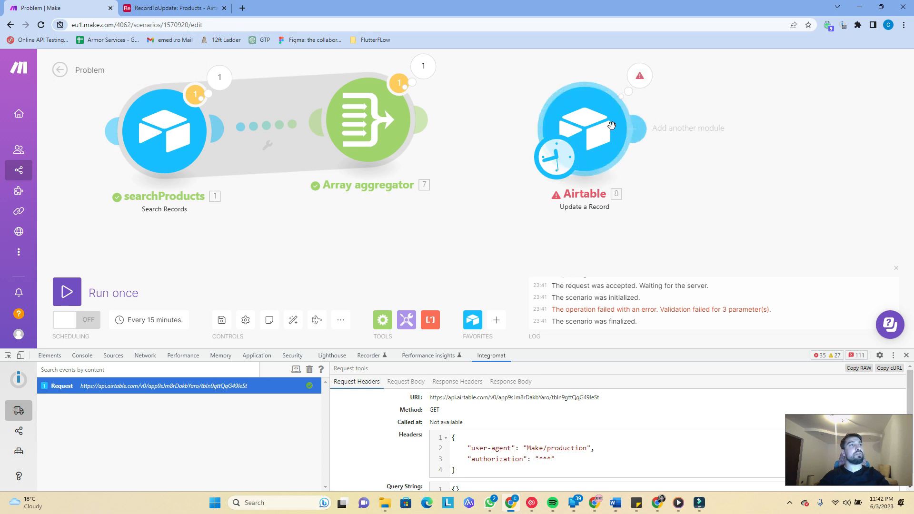
# Switch to Airtable and examine the formula behind the recordID field of the Products table.
pyautogui.click(220, 9)
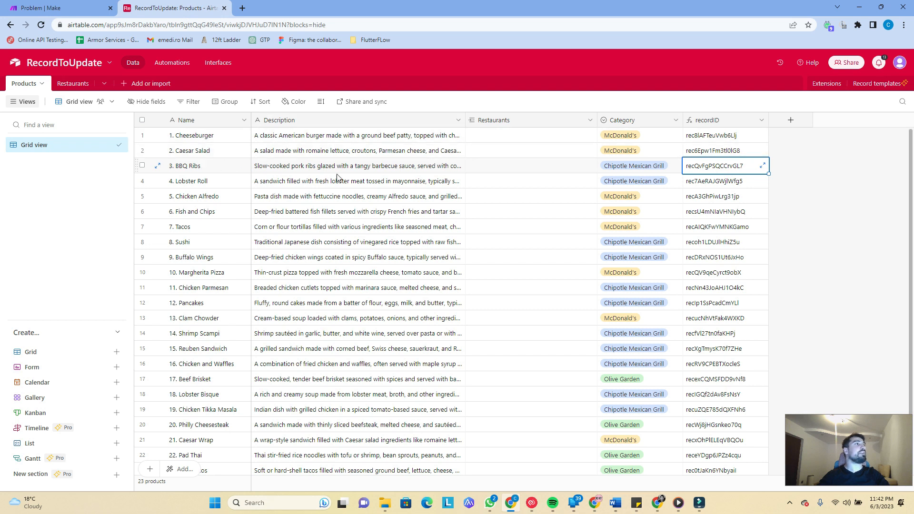
pyautogui.click(713, 134)
pyautogui.click(722, 168)
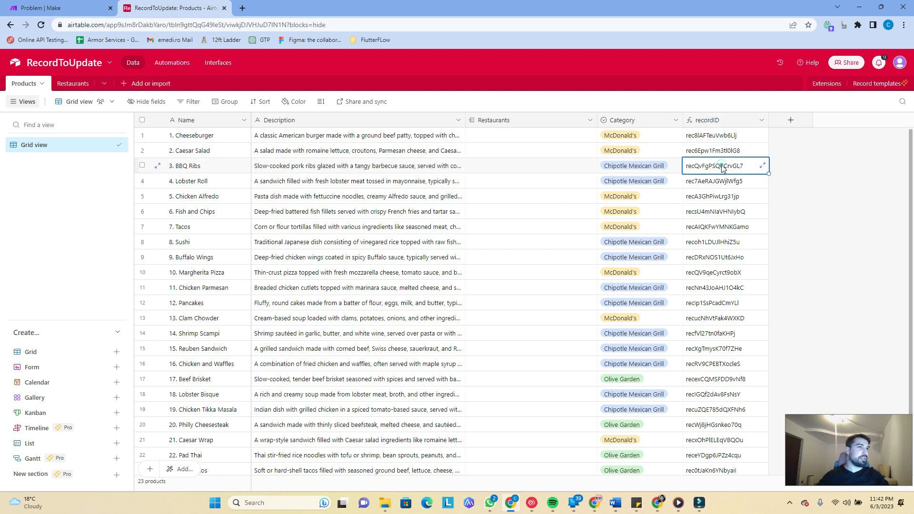
pyautogui.click(761, 122)
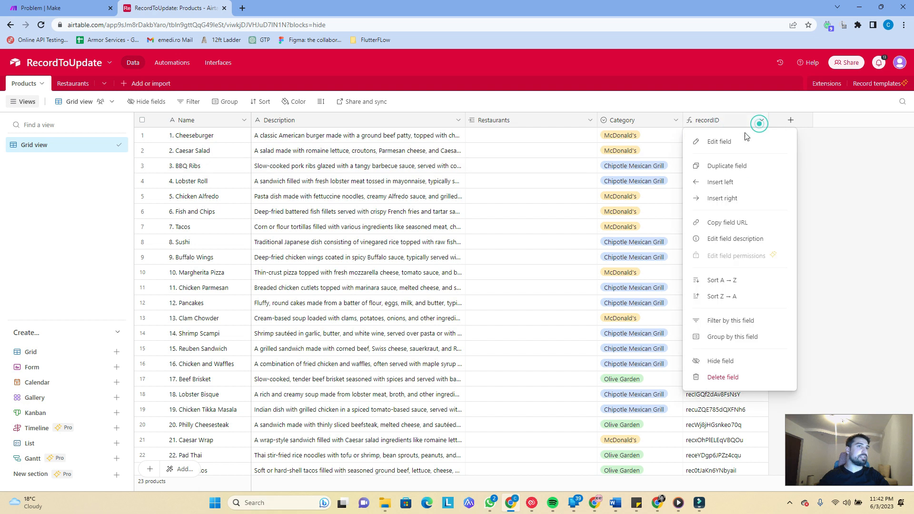
pyautogui.click(727, 143)
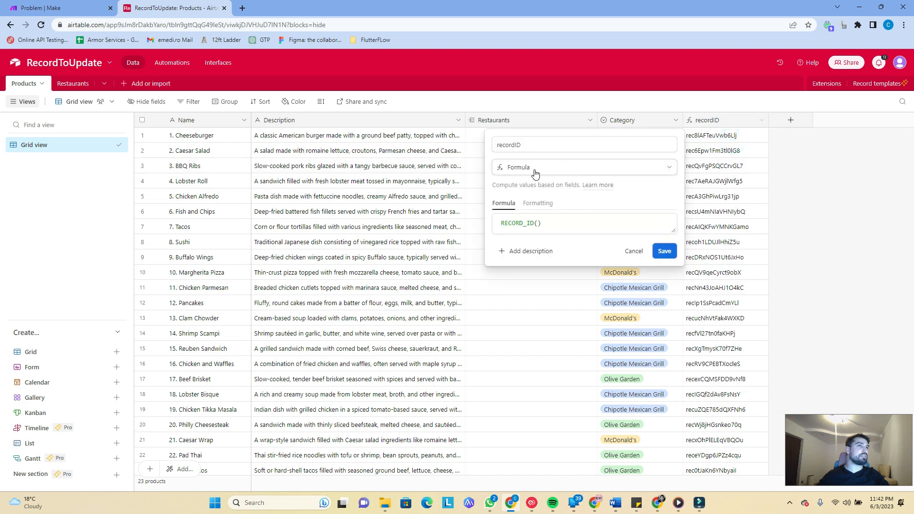
pyautogui.click(552, 230)
pyautogui.click(665, 251)
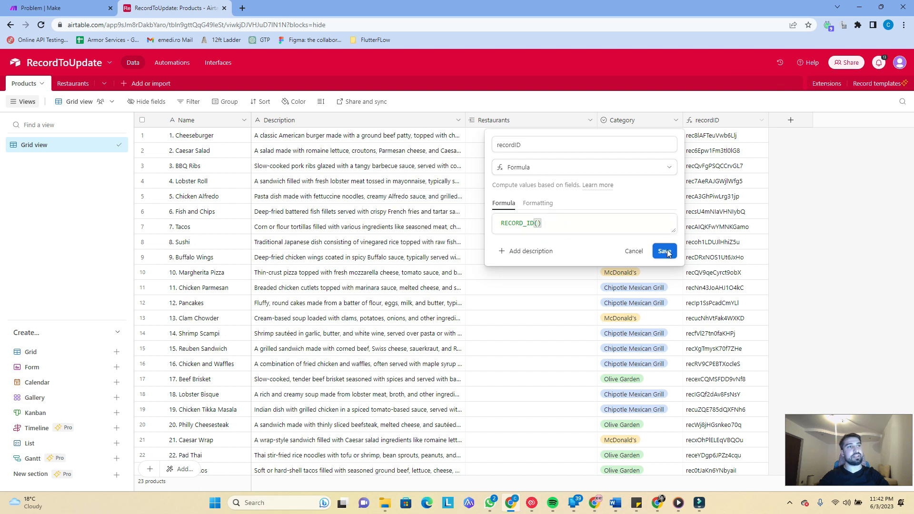
# Return to the Make scenario, dismiss the clipboard request and run the scenario once.
pyautogui.click(57, 8)
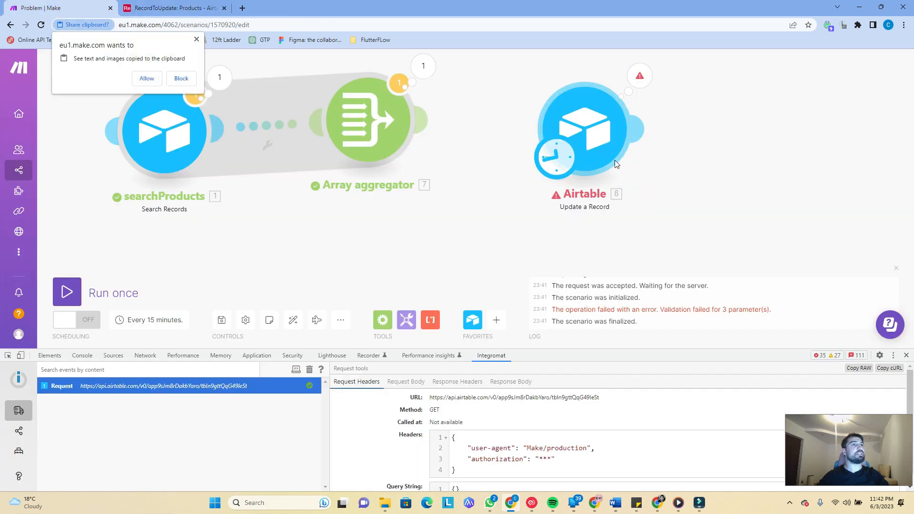
pyautogui.click(196, 40)
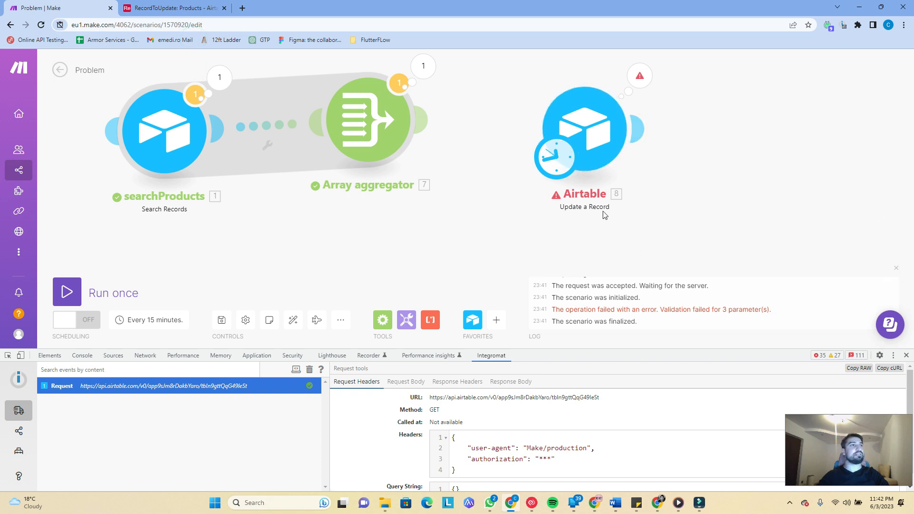
pyautogui.scroll(-1, 599, 181)
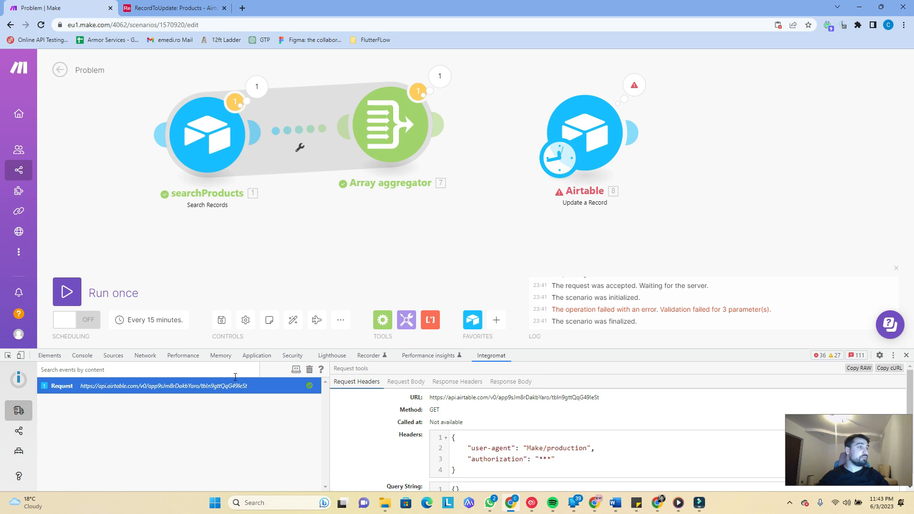
pyautogui.click(122, 303)
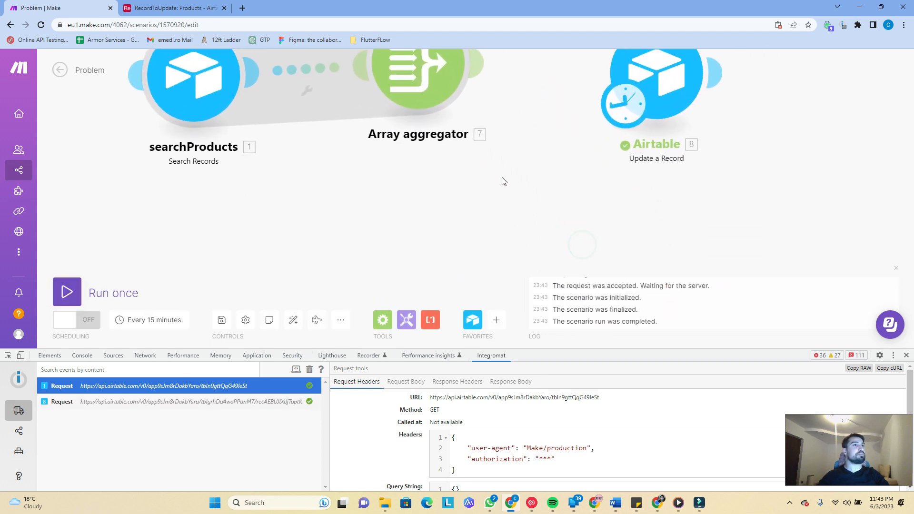
# Switch to Airtable and check the Restaurants links of the Cheeseburger and BBQ Ribs in the Products table.
pyautogui.click(174, 8)
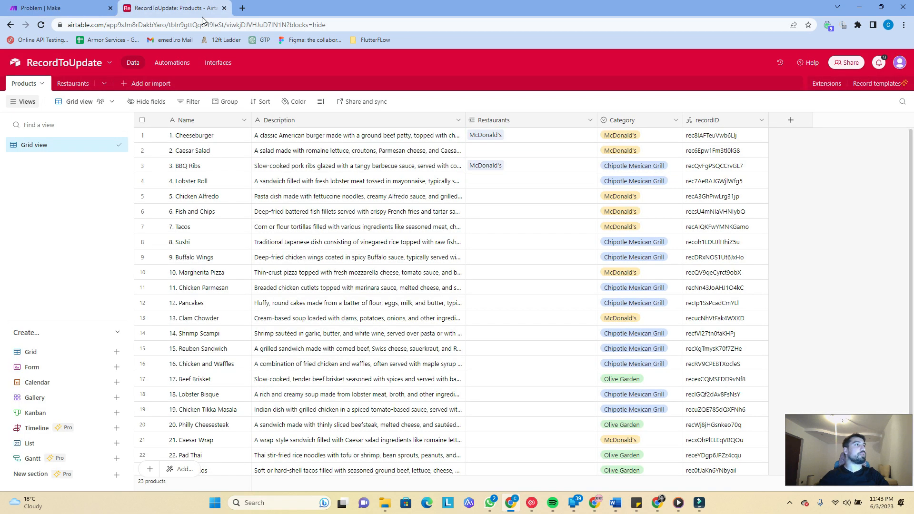
pyautogui.click(502, 136)
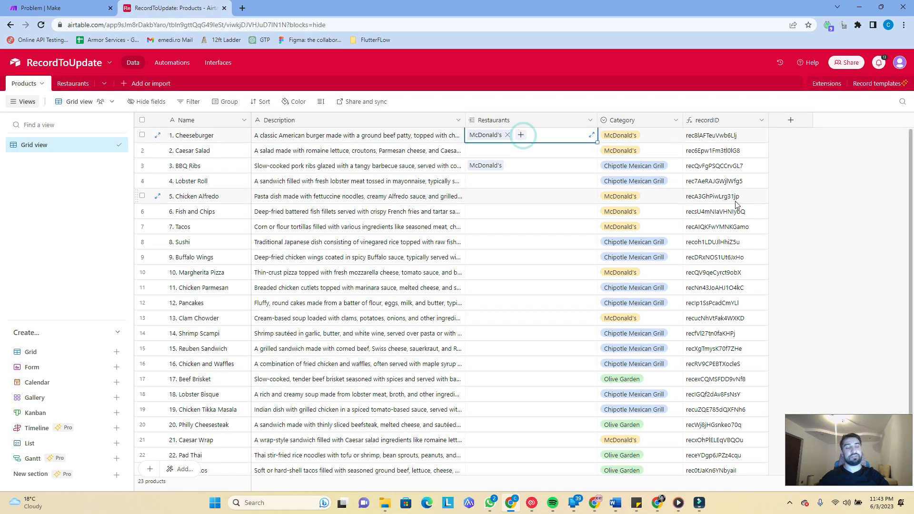
# Clear the McDonald's links of the BBQ Ribs and Cheeseburger in the Restaurants field and undo the clearing.
pyautogui.press('Down')
pyautogui.press('Down')
pyautogui.press('Delete')
pyautogui.press('Up')
pyautogui.press('Up')
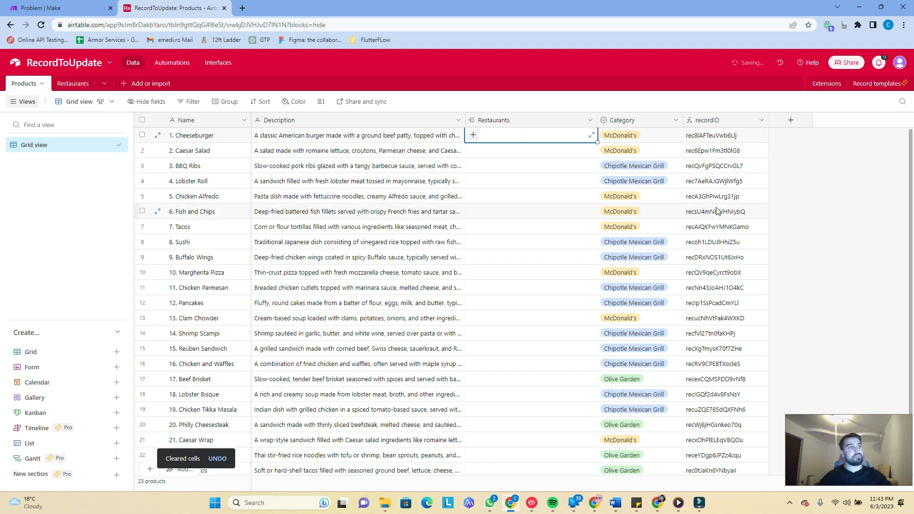
pyautogui.hotkey('ctrl', 'z')
# Open the Restaurants table to check the products linked to McDonald's.
pyautogui.click(73, 83)
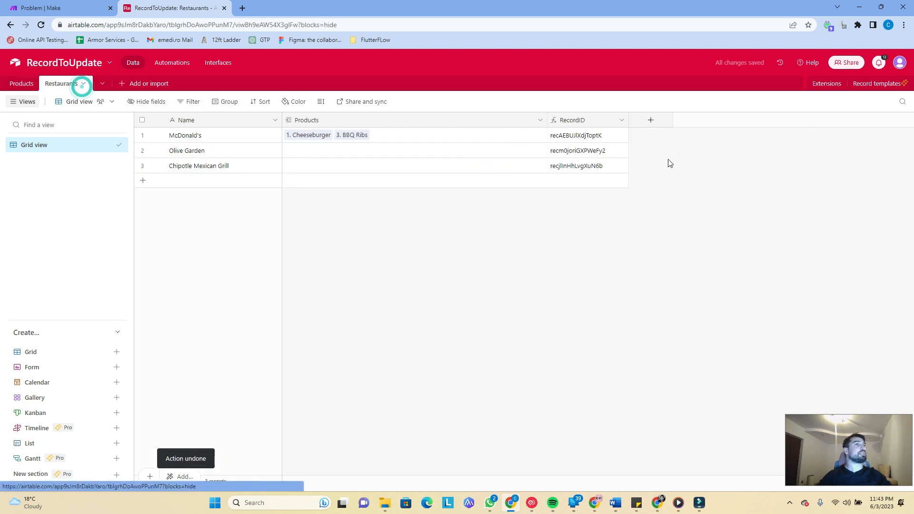
# Clear all products linked to McDonald's in the Restaurants table and return to the Make scenario.
pyautogui.click(451, 138)
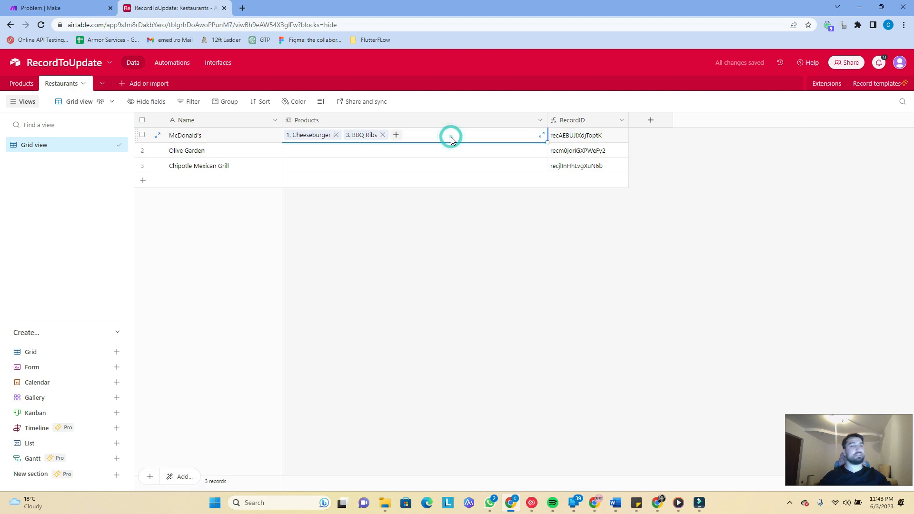
pyautogui.press('Delete')
pyautogui.hotkey('ctrl', 'shift', 'Tab')
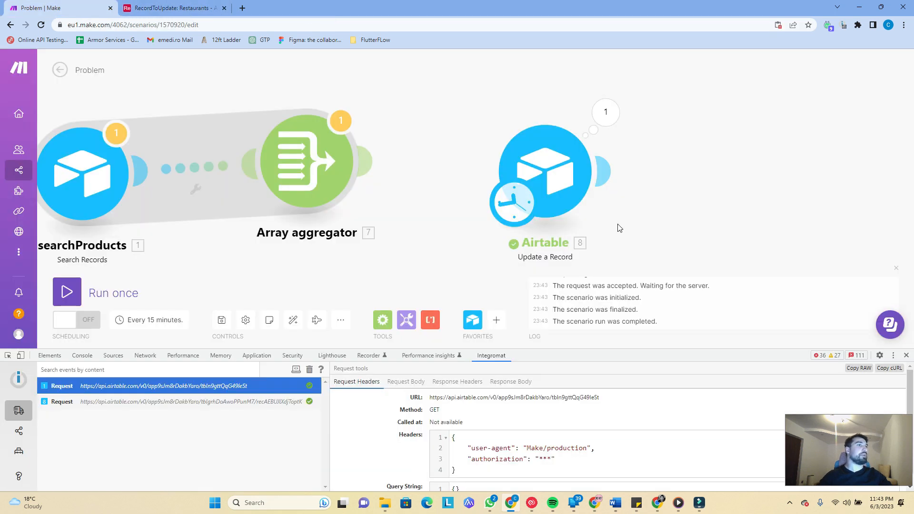
# Examine the request body of the PATCH call that updated the restaurant, including the field ID and its array of record IDs.
pyautogui.click(141, 401)
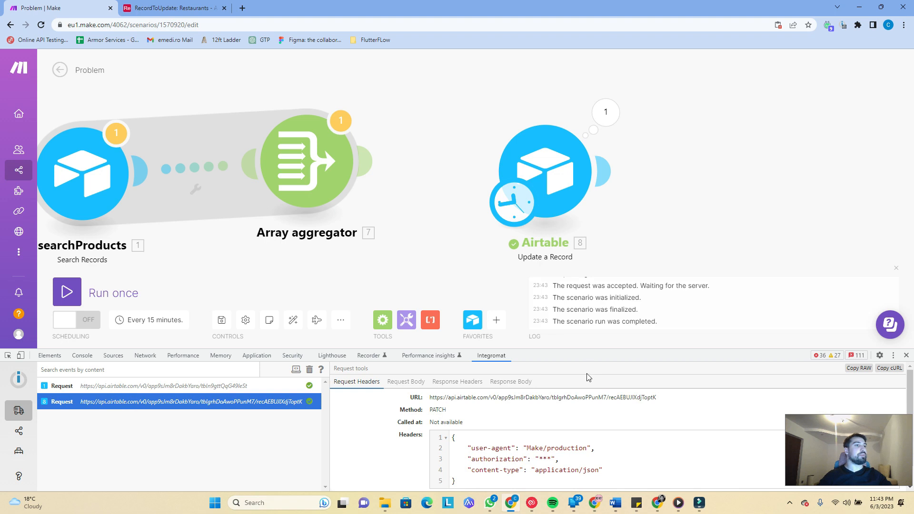
pyautogui.moveTo(586, 349); pyautogui.dragTo(587, 210)
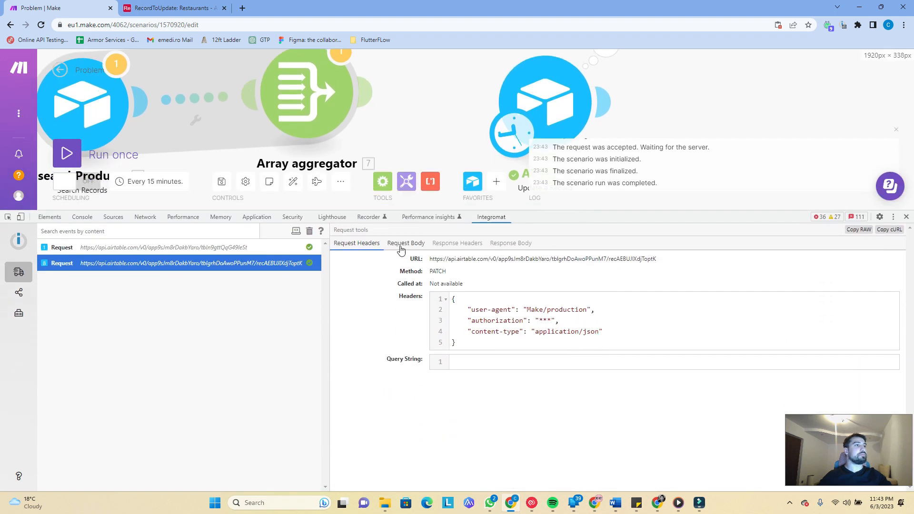
pyautogui.click(406, 382)
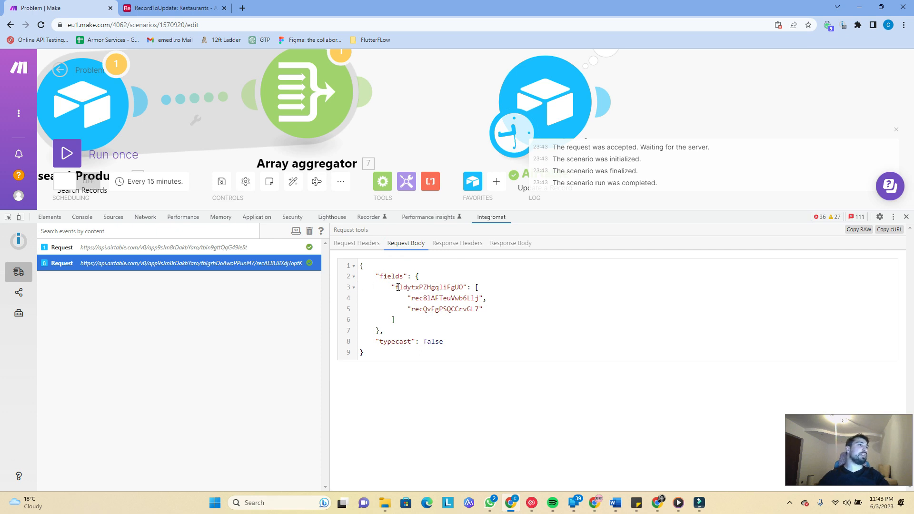
pyautogui.moveTo(363, 278); pyautogui.dragTo(491, 323)
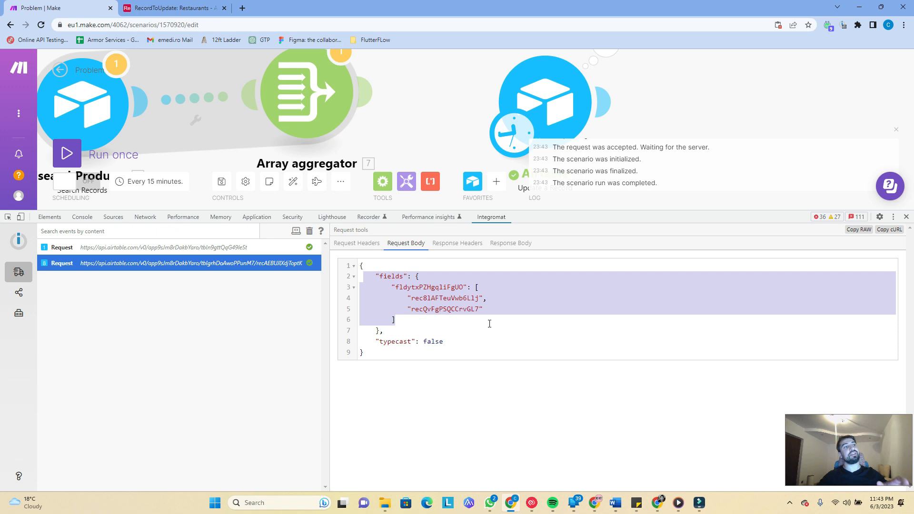
pyautogui.click(408, 297)
pyautogui.doubleClick(402, 287)
pyautogui.click(466, 288)
pyautogui.moveTo(466, 288); pyautogui.dragTo(397, 286)
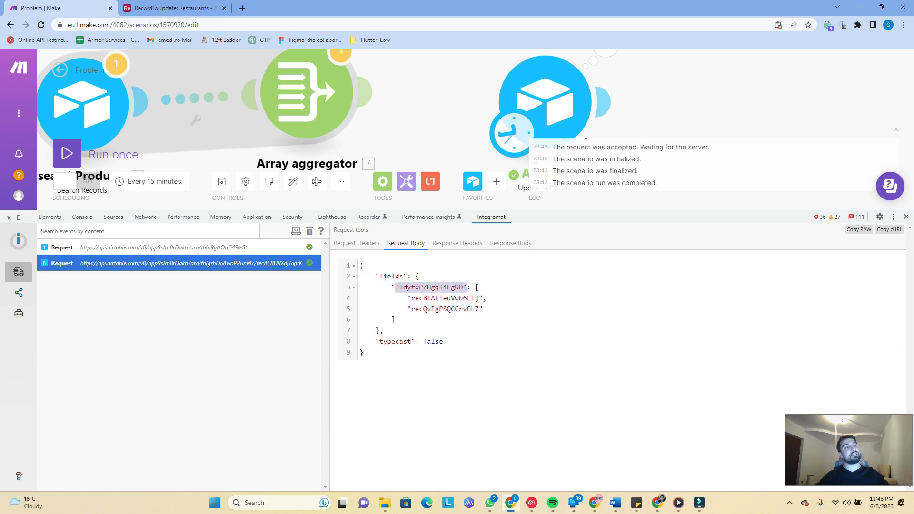
# Compare the Products array in the Update a Record output with the record IDs in the request body, and close the developer tools.
pyautogui.scroll(-2, 704, 105)
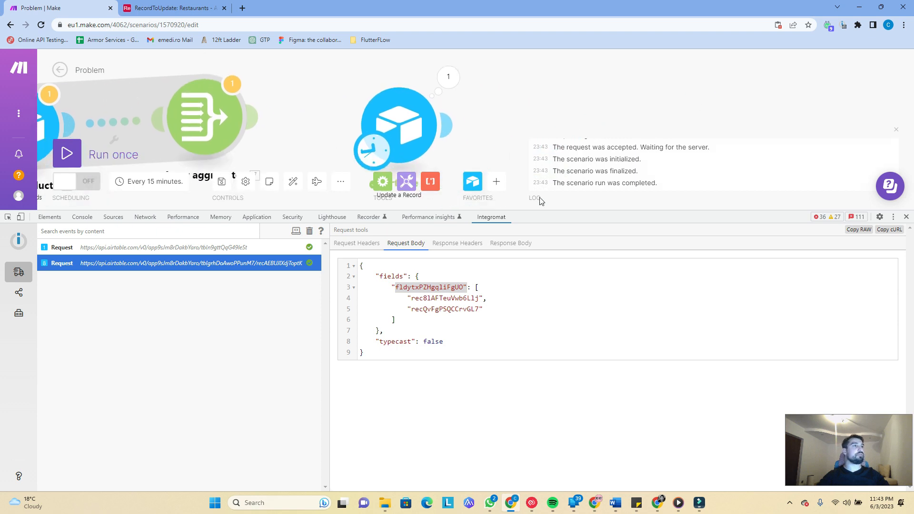
pyautogui.moveTo(539, 209); pyautogui.dragTo(539, 216)
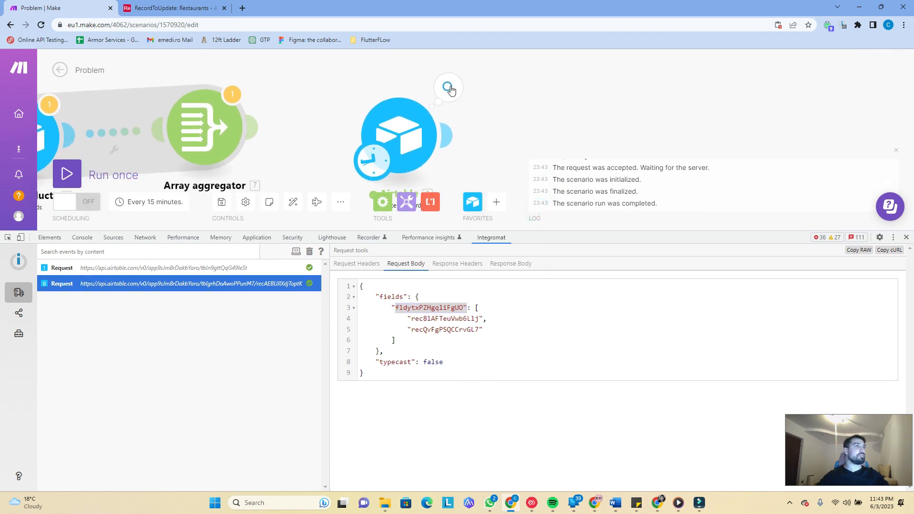
pyautogui.click(448, 88)
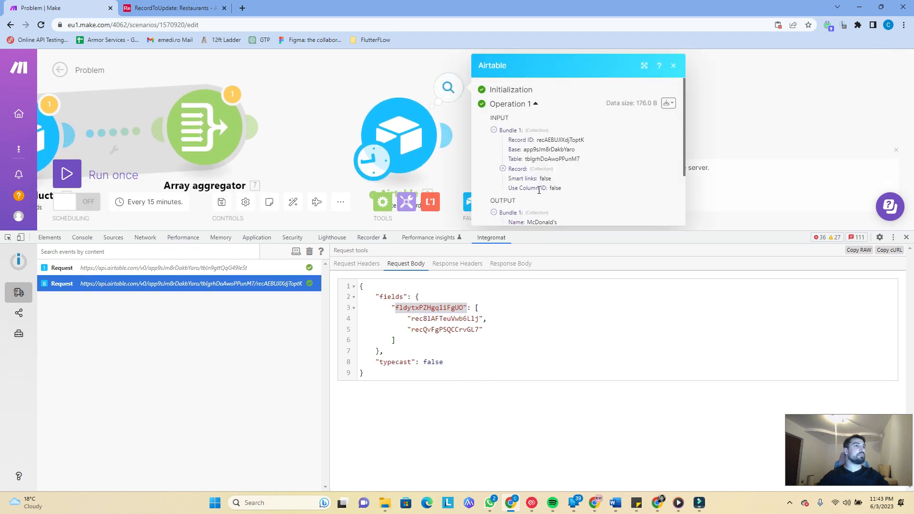
pyautogui.scroll(-2, 539, 190)
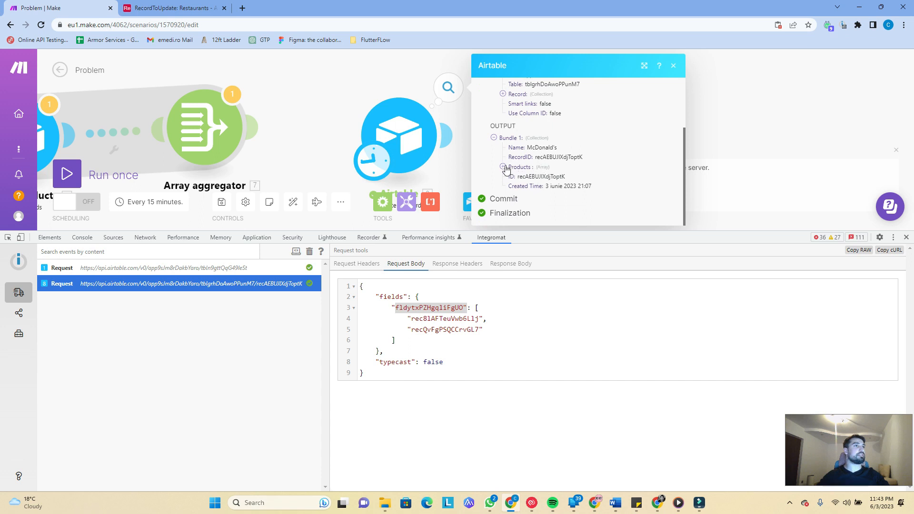
pyautogui.click(503, 167)
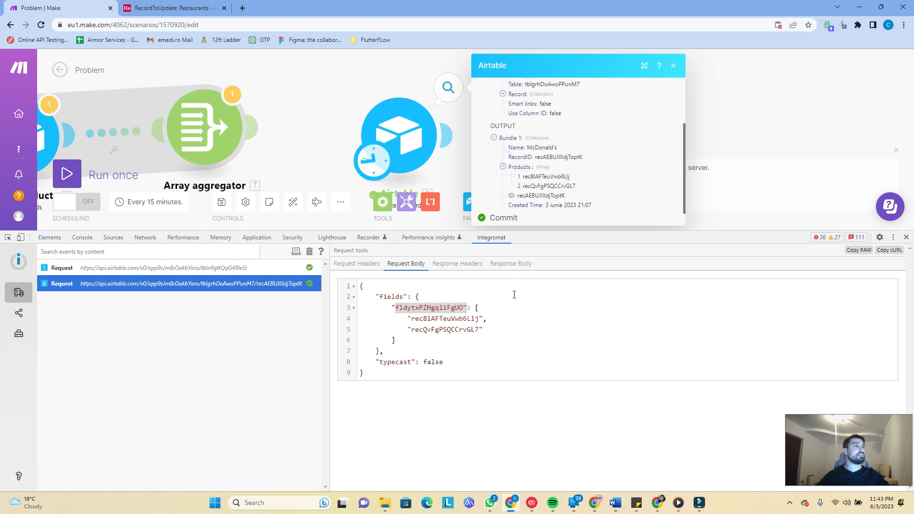
pyautogui.moveTo(430, 319); pyautogui.dragTo(412, 330)
pyautogui.click(413, 320)
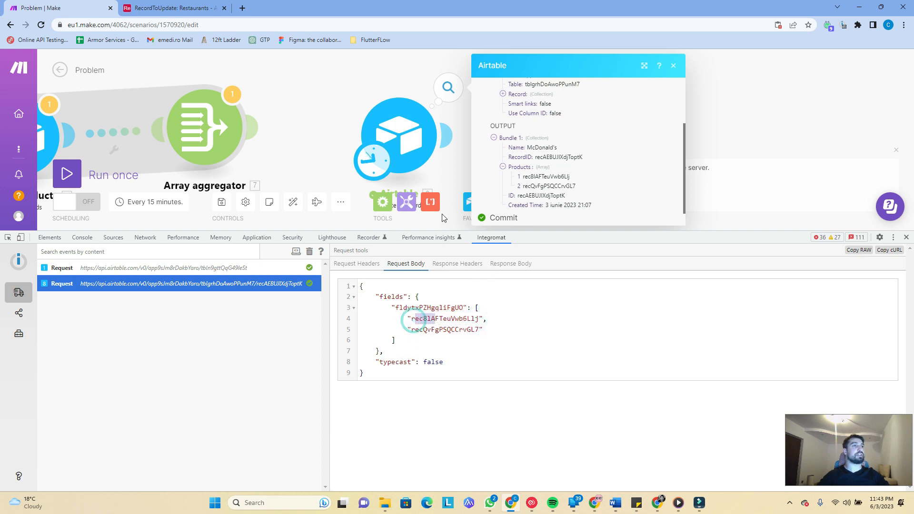
pyautogui.click(455, 166)
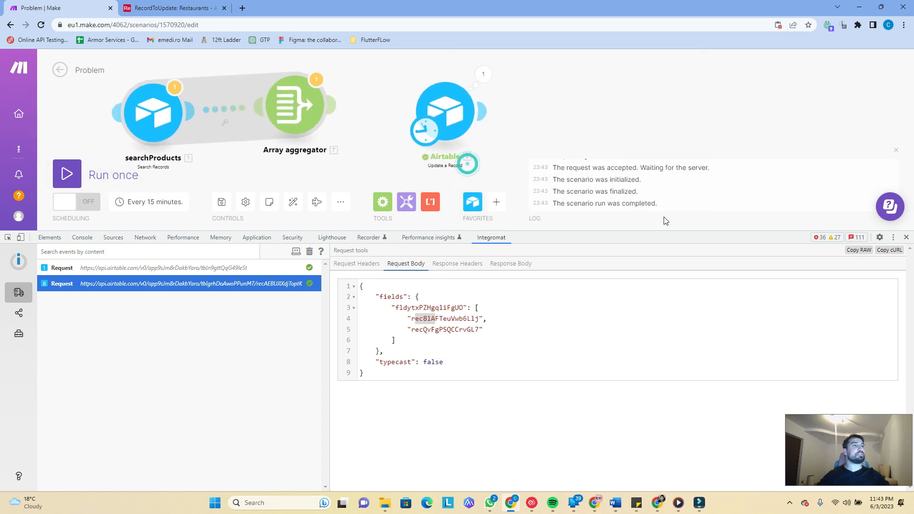
pyautogui.click(906, 237)
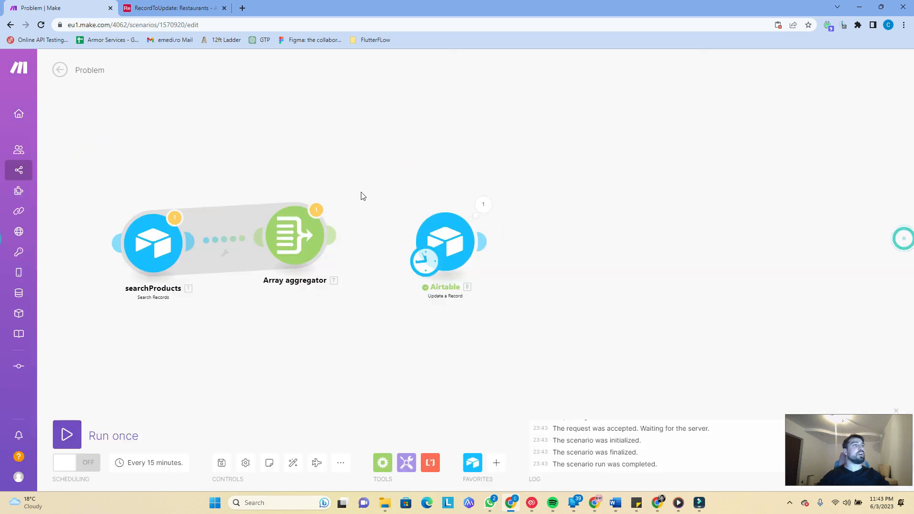
# Connect the Array aggregator to the Airtable Update a Record module and open that module's Products settings.
pyautogui.click(412, 245)
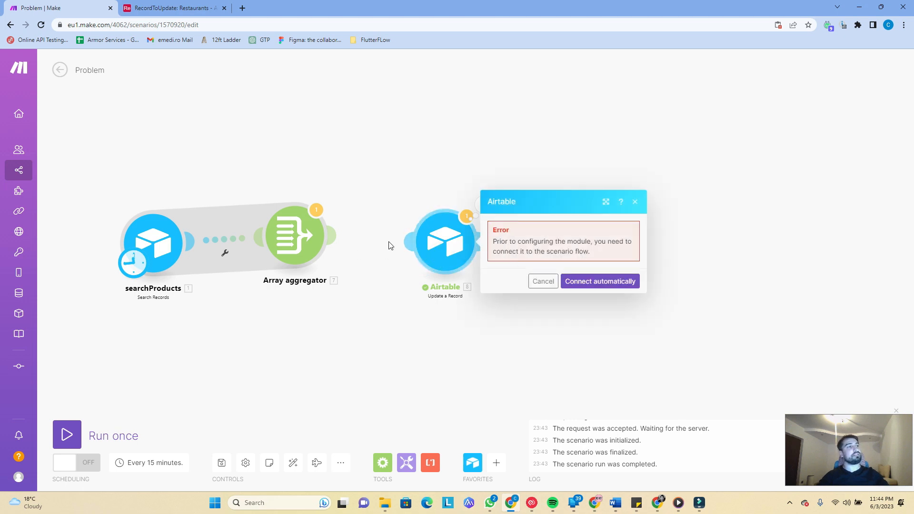
pyautogui.click(409, 242)
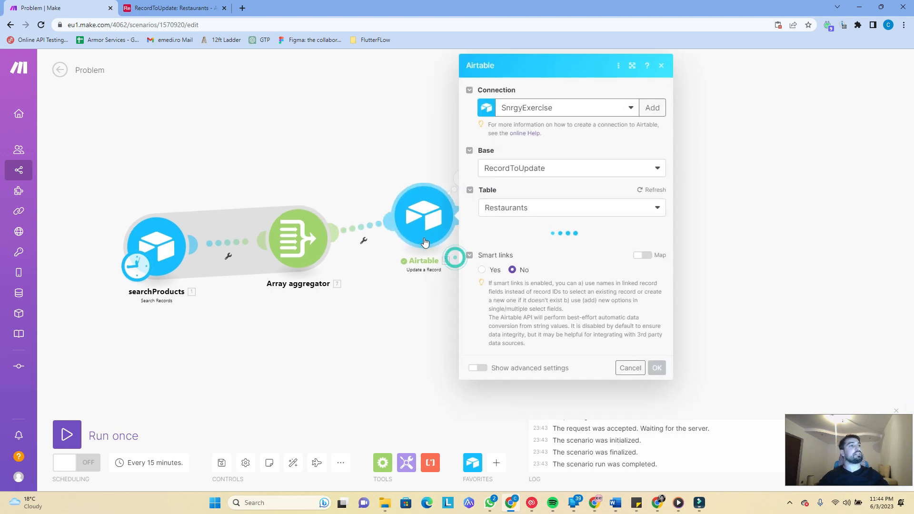
pyautogui.scroll(-2, 549, 326)
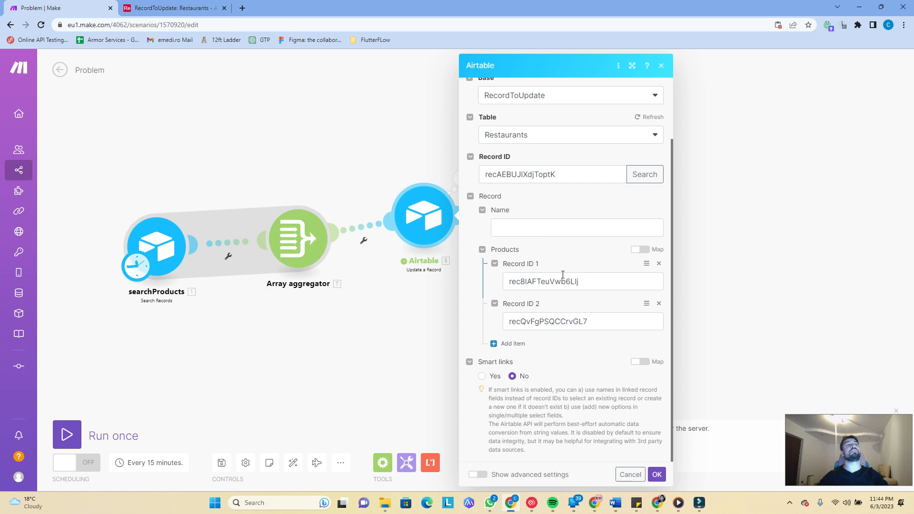
# Clear Record ID 1 and Record ID 2 under Products in the Update a Record module and close its settings.
pyautogui.click(583, 281)
pyautogui.hotkey('ctrl', 'a')
pyautogui.press('BackSpace')
pyautogui.doubleClick(607, 321)
pyautogui.click(608, 321)
pyautogui.hotkey('ctrl', 'a')
pyautogui.press('BackSpace')
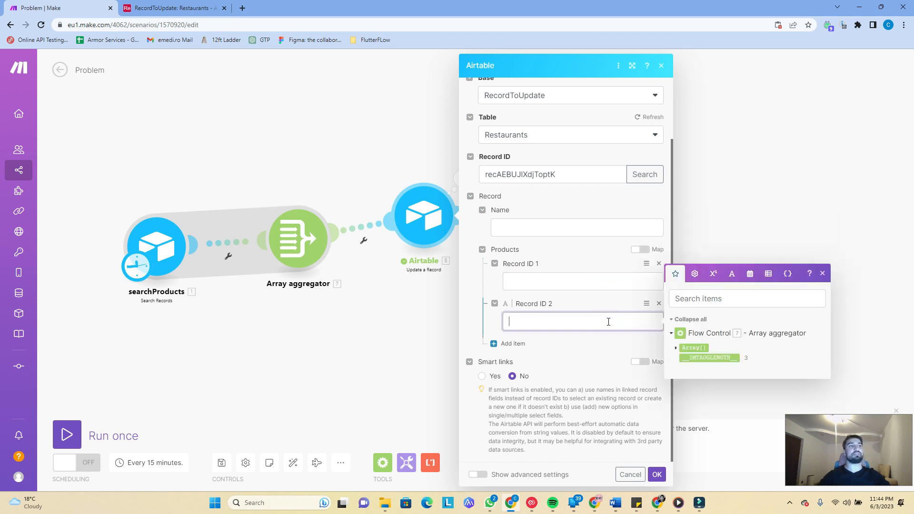
pyautogui.click(240, 112)
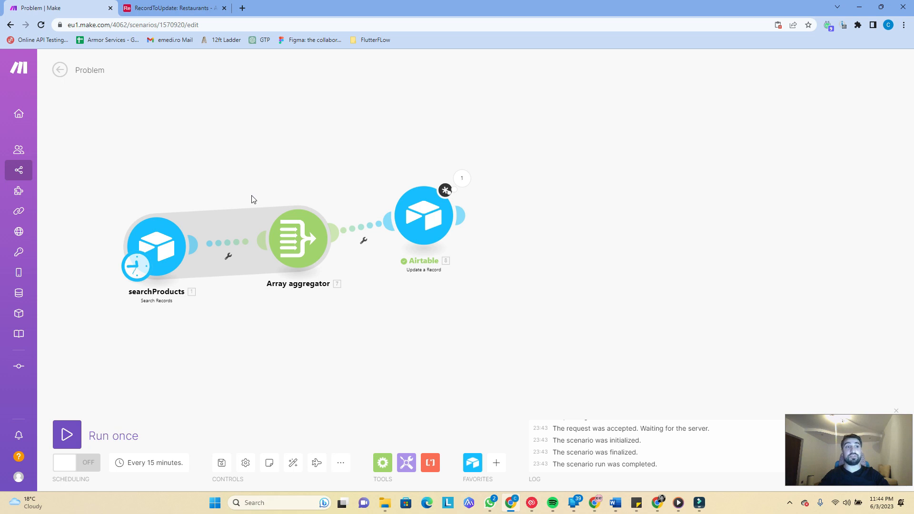
pyautogui.moveTo(438, 211); pyautogui.dragTo(451, 213)
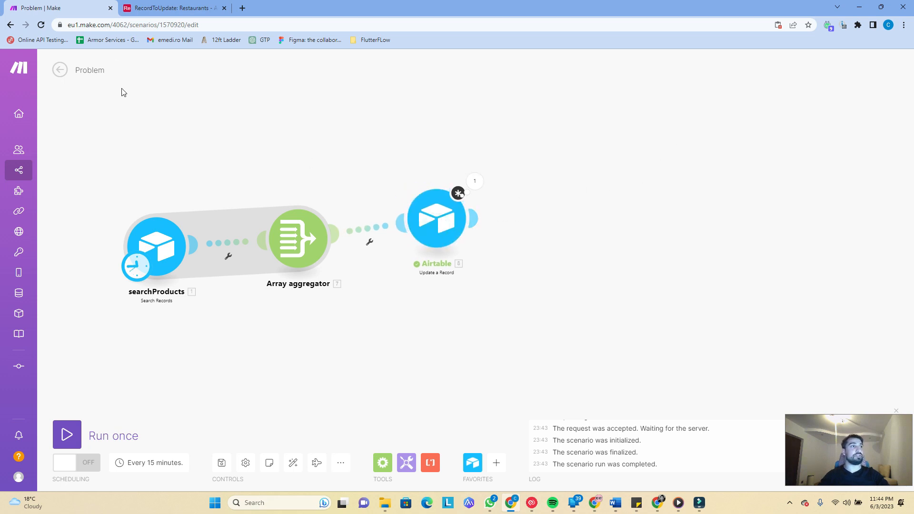
# Leave the Problem scenario and open the Solution scenario from the Youtube folder for editing.
pyautogui.click(66, 82)
pyautogui.click(542, 138)
pyautogui.click(519, 304)
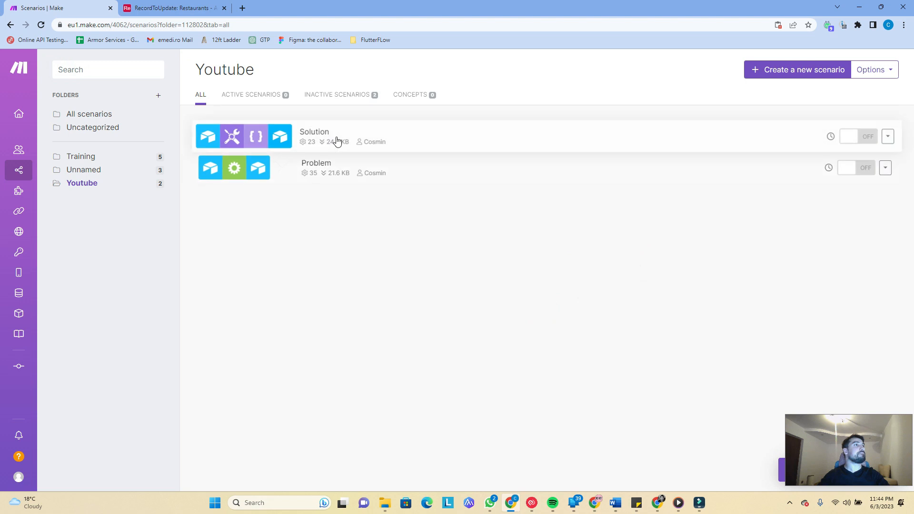
pyautogui.click(336, 136)
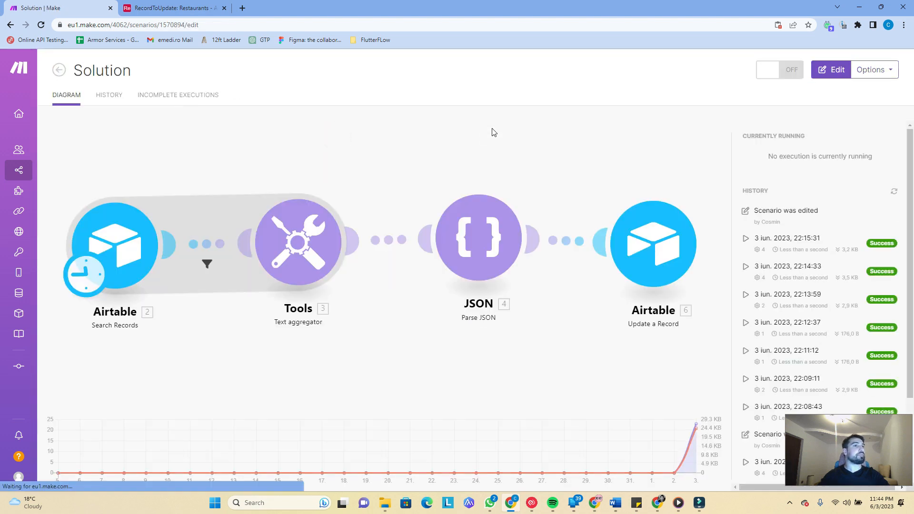
pyautogui.click(234, 316)
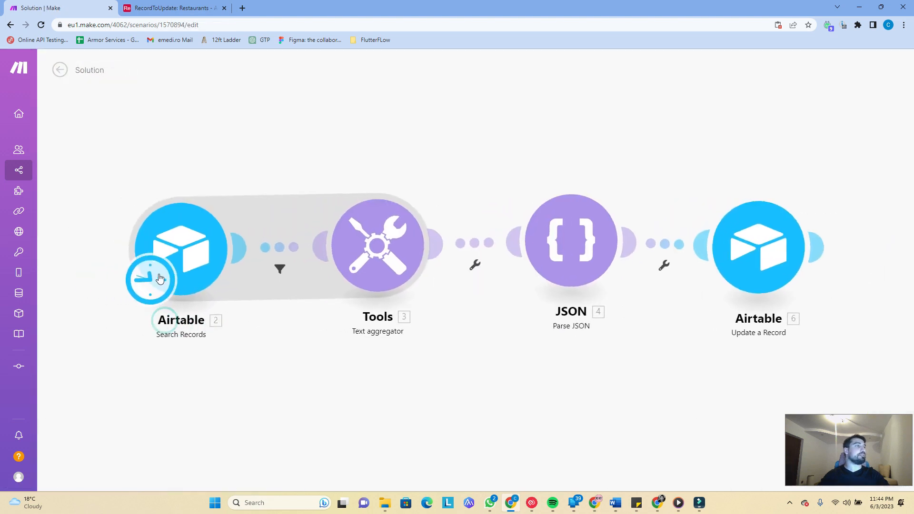
# Review the Search Records module's settings alongside Airtable's Products table, return to Make and close the settings.
pyautogui.click(181, 262)
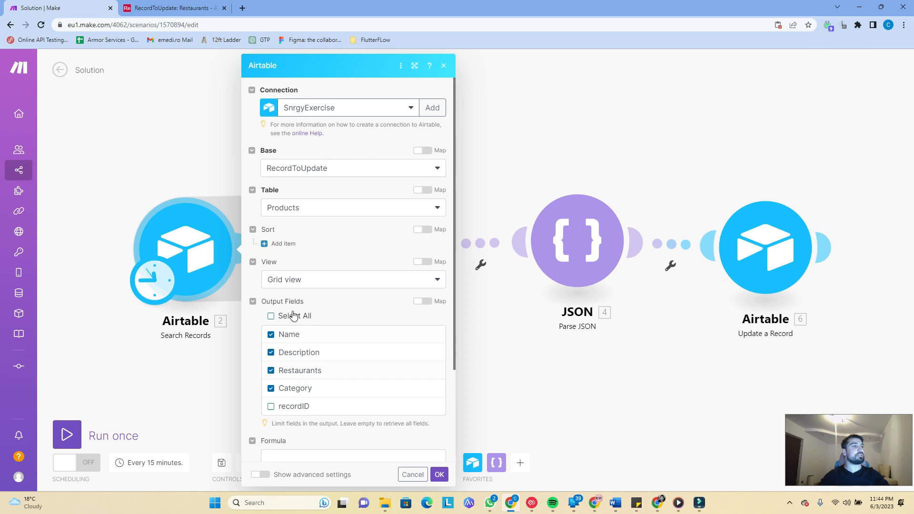
pyautogui.click(214, 5)
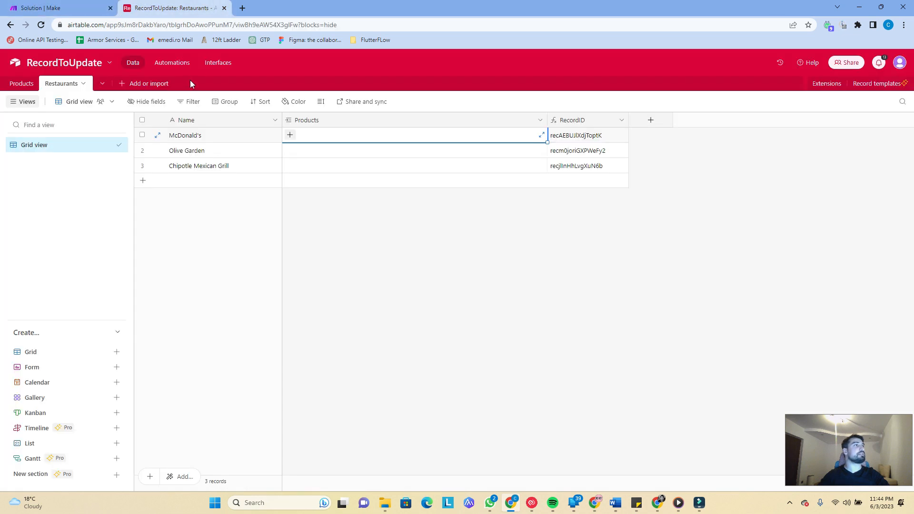
pyautogui.click(21, 83)
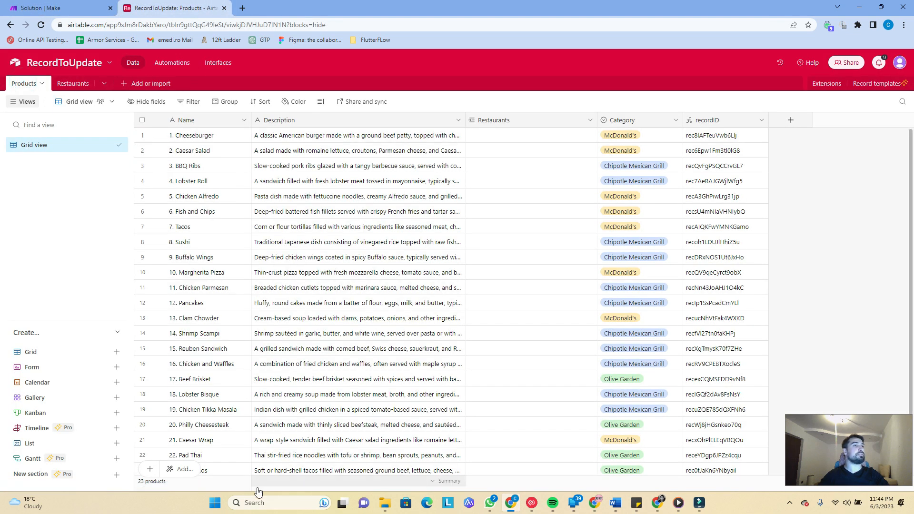
pyautogui.click(79, 6)
pyautogui.click(152, 112)
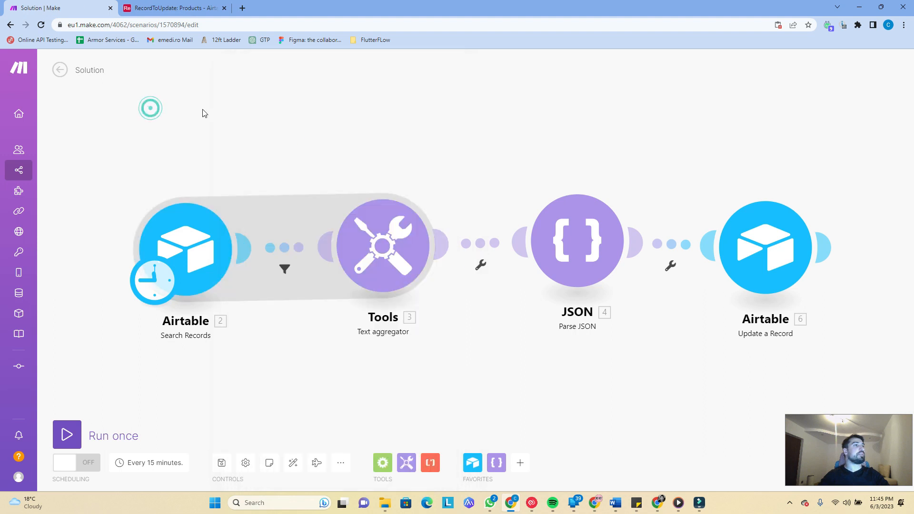
# Check the Category values of the Cheeseburger and Caesar Salad in Airtable's Products table.
pyautogui.click(167, 6)
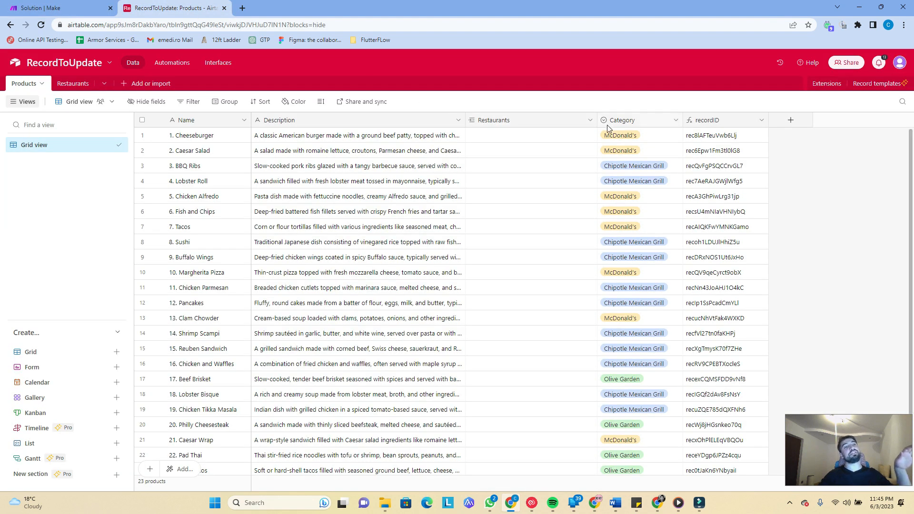
pyautogui.click(646, 136)
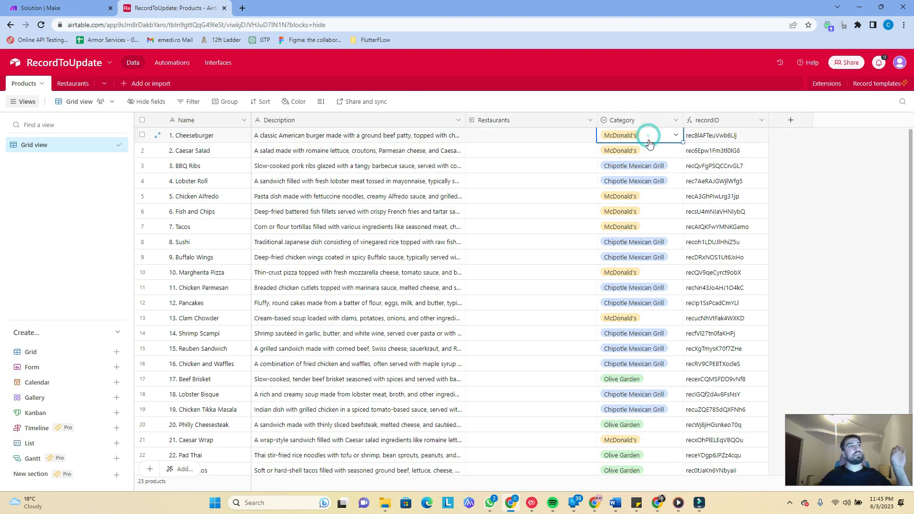
pyautogui.click(649, 152)
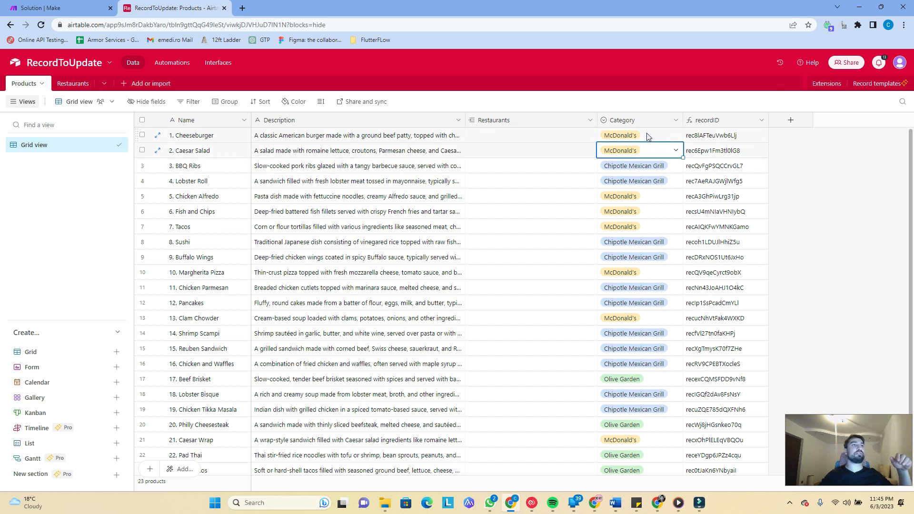
# Return to the Solution scenario in Make and label the filter after Search Records "Category = McDonald's".
pyautogui.click(71, 8)
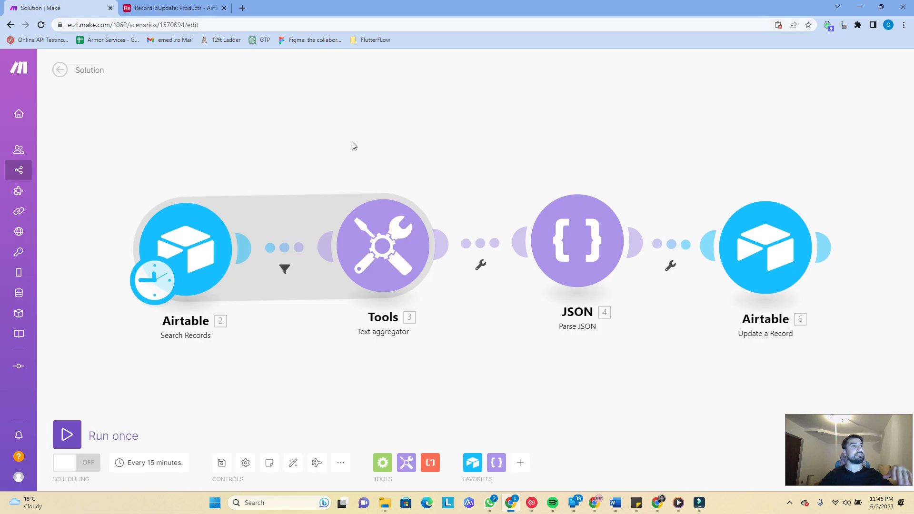
pyautogui.click(285, 249)
pyautogui.click(401, 243)
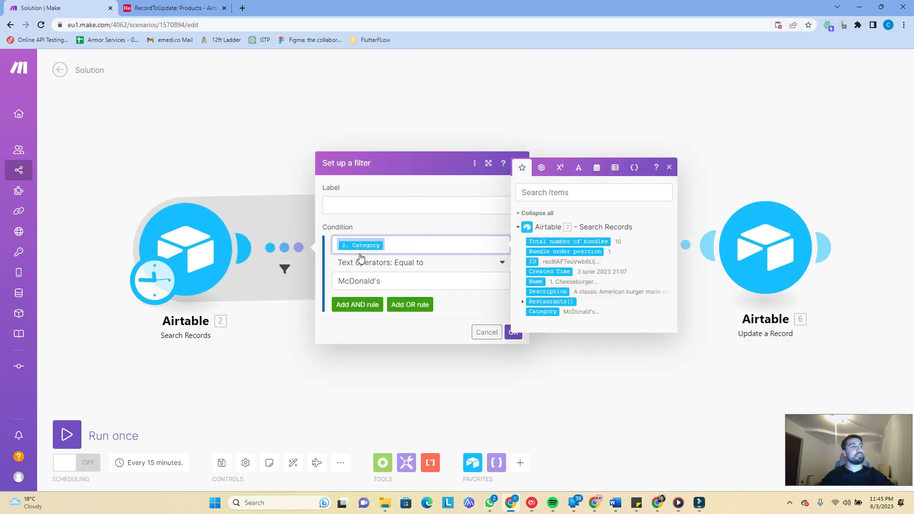
pyautogui.click(392, 284)
pyautogui.click(388, 202)
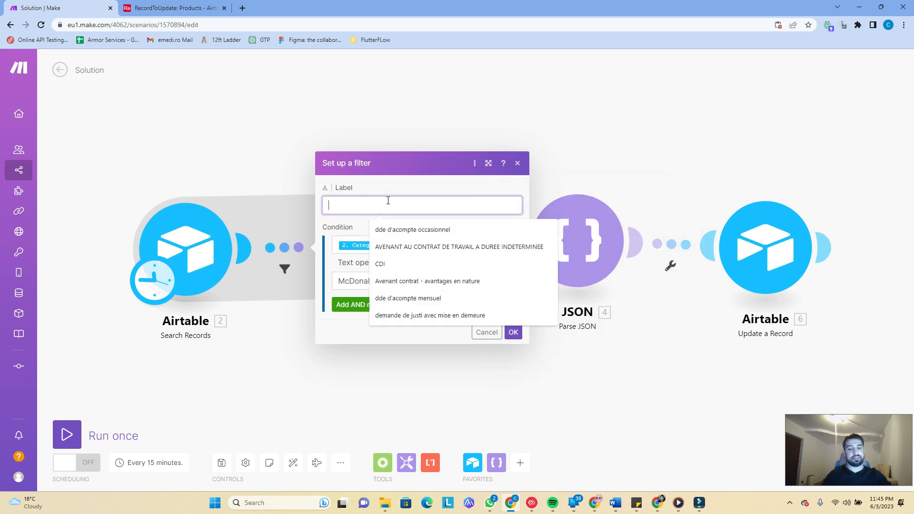
pyautogui.write('Category =')
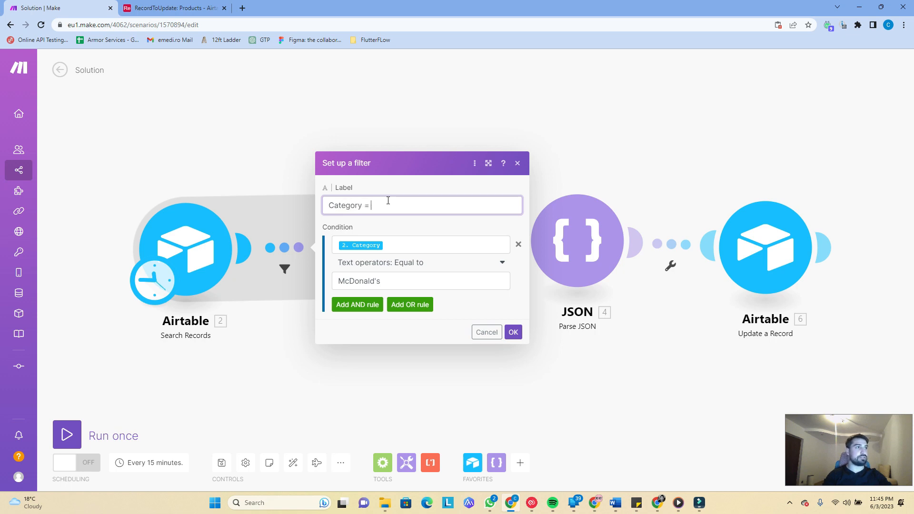
pyautogui.doubleClick(393, 280)
pyautogui.hotkey('ctrl', 'c')
pyautogui.doubleClick(373, 205)
pyautogui.hotkey('ctrl', 'v')
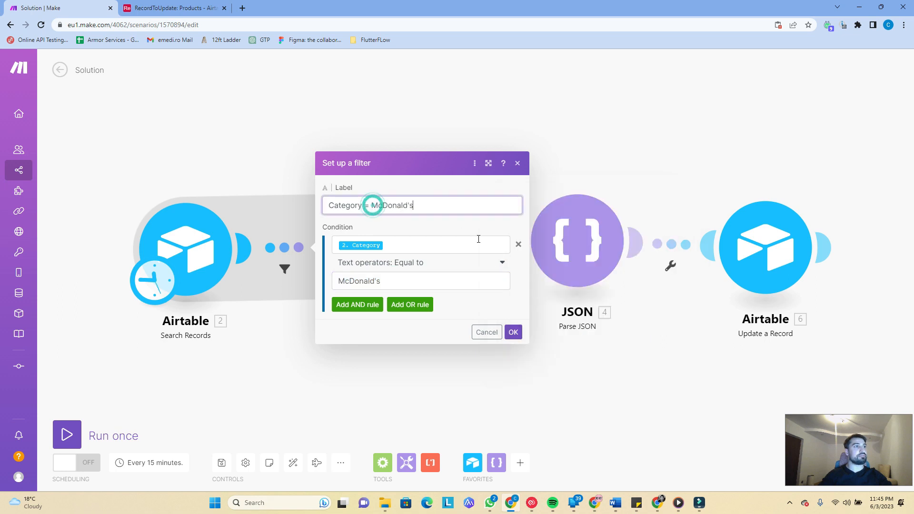
pyautogui.click(521, 337)
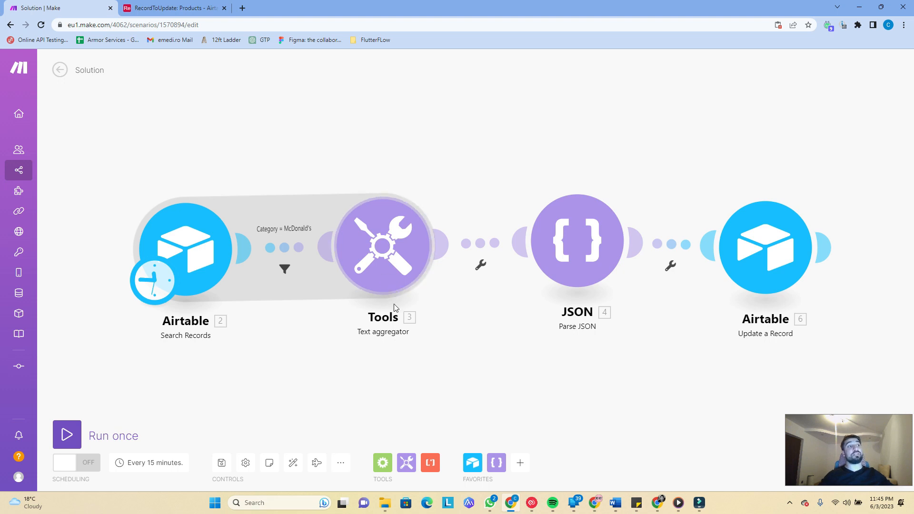
# Look up the Text aggregator among the available Tools modules and close the list.
pyautogui.moveTo(389, 343); pyautogui.dragTo(342, 301)
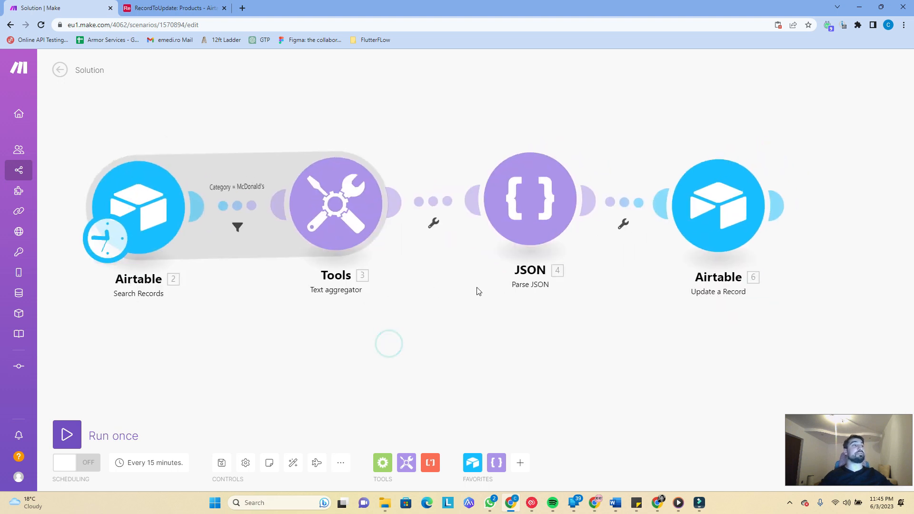
pyautogui.click(406, 463)
pyautogui.scroll(-2, 465, 299)
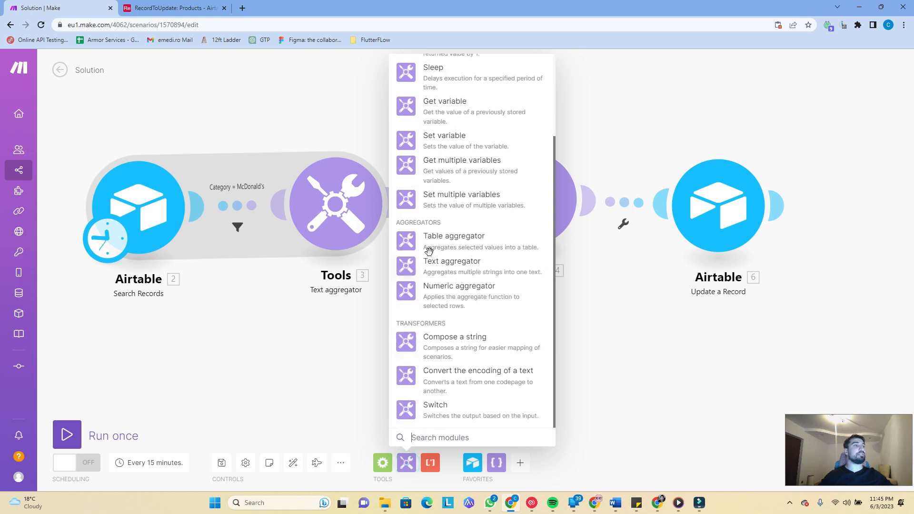
pyautogui.click(350, 305)
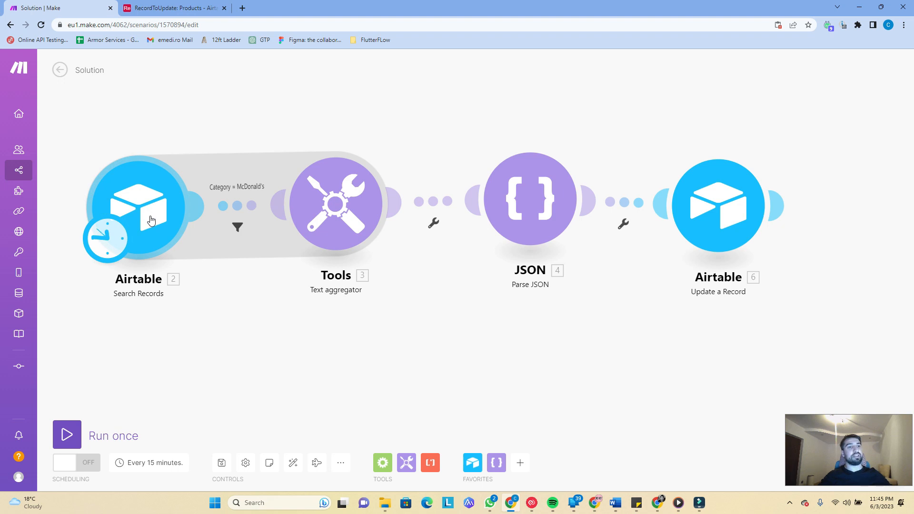
# Unlink the Text aggregator from the Parse JSON module and run the scenario once despite the warning.
pyautogui.click(435, 201)
pyautogui.click(456, 215)
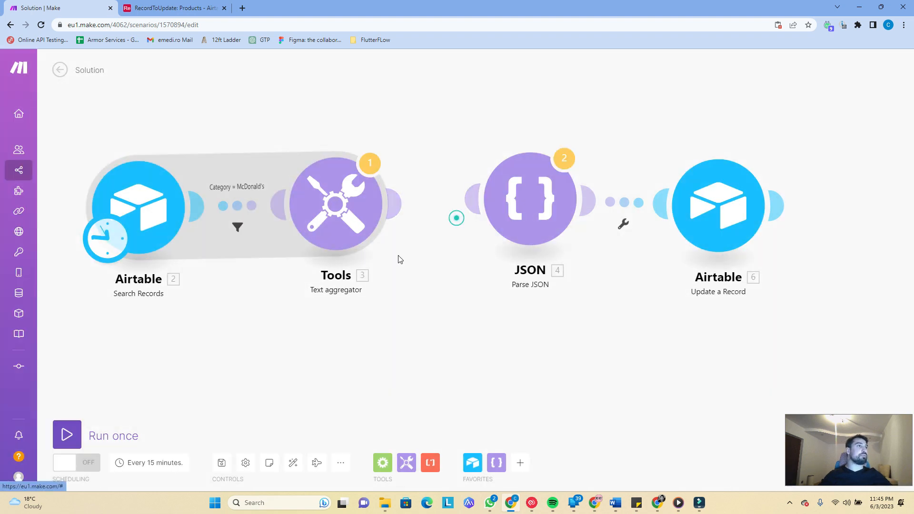
pyautogui.click(68, 437)
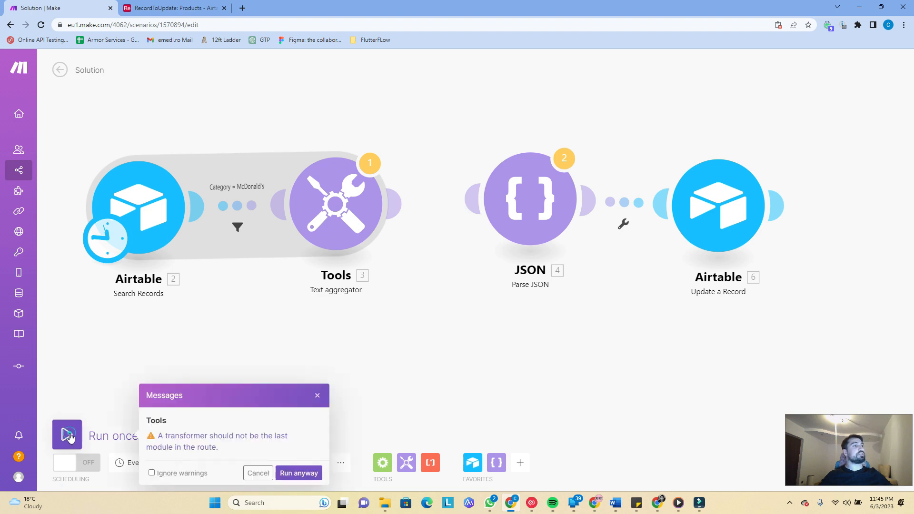
pyautogui.click(294, 472)
# Inspect the output bundles of Search Records, check the module's output fields and close its settings.
pyautogui.click(246, 193)
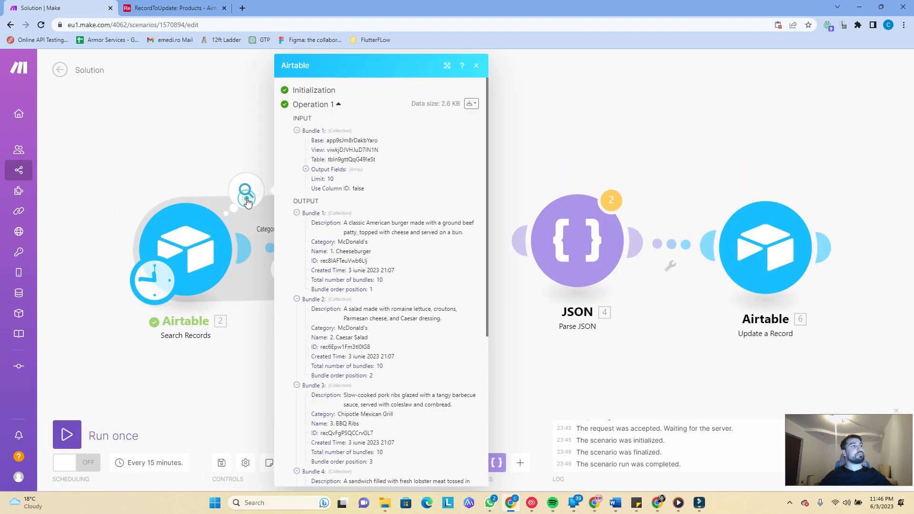
pyautogui.scroll(-5, 305, 240)
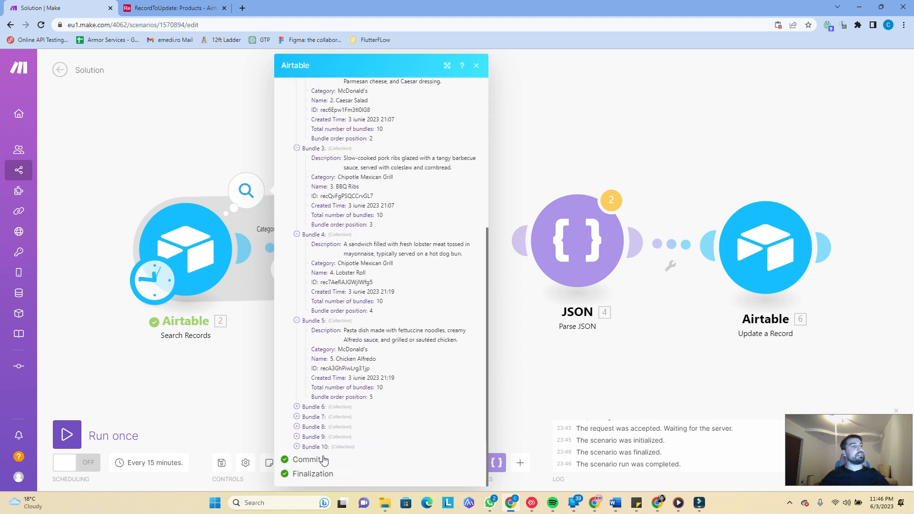
pyautogui.click(224, 252)
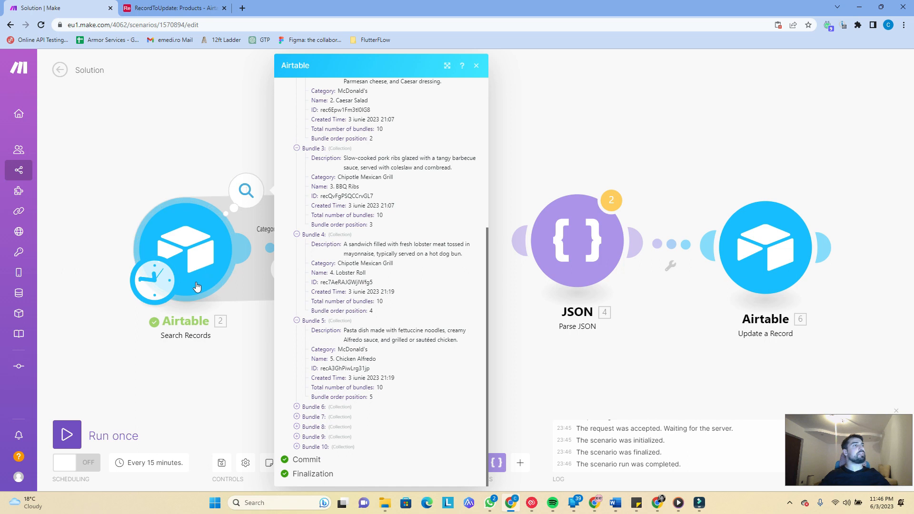
pyautogui.click(295, 379)
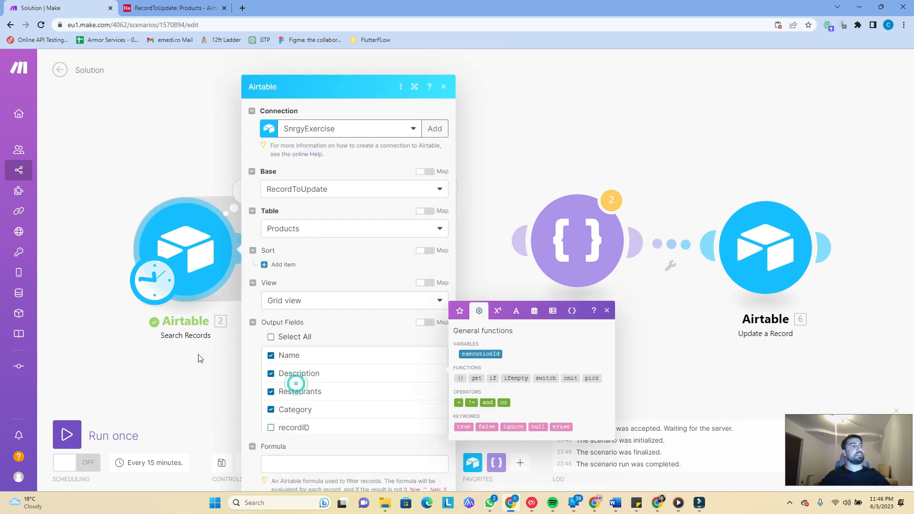
pyautogui.click(201, 406)
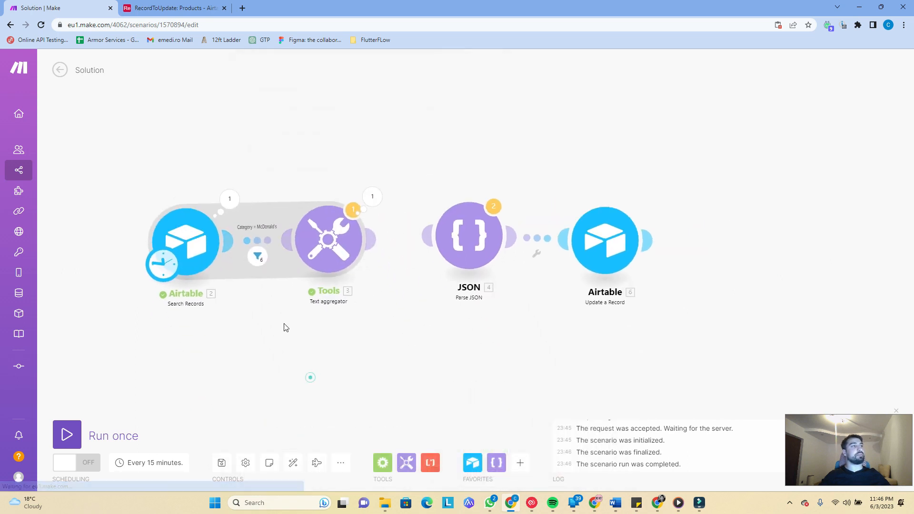
# Examine which bundles pass the Category filter and view the Text aggregator's input and output.
pyautogui.click(258, 251)
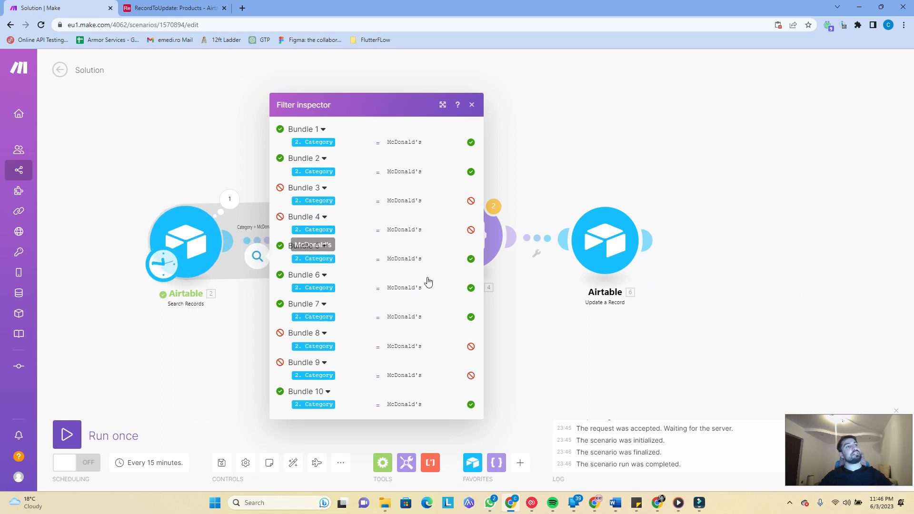
pyautogui.click(226, 417)
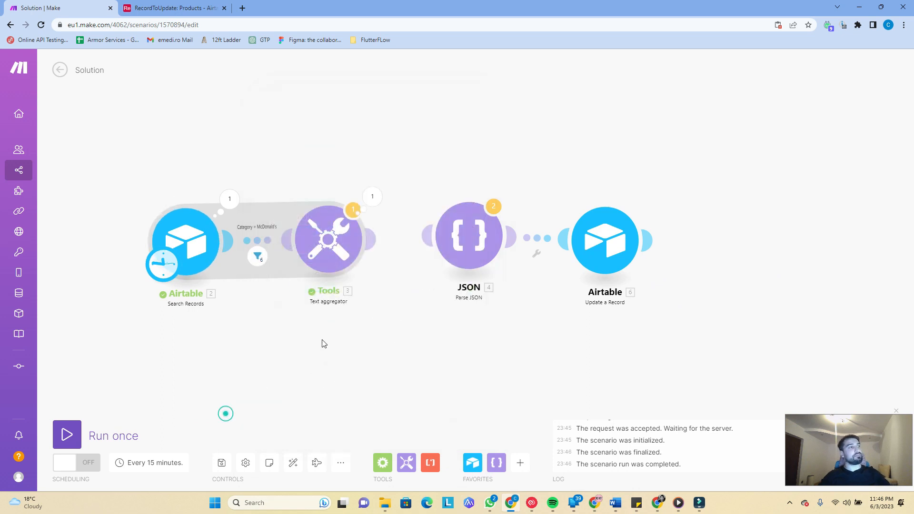
pyautogui.click(370, 197)
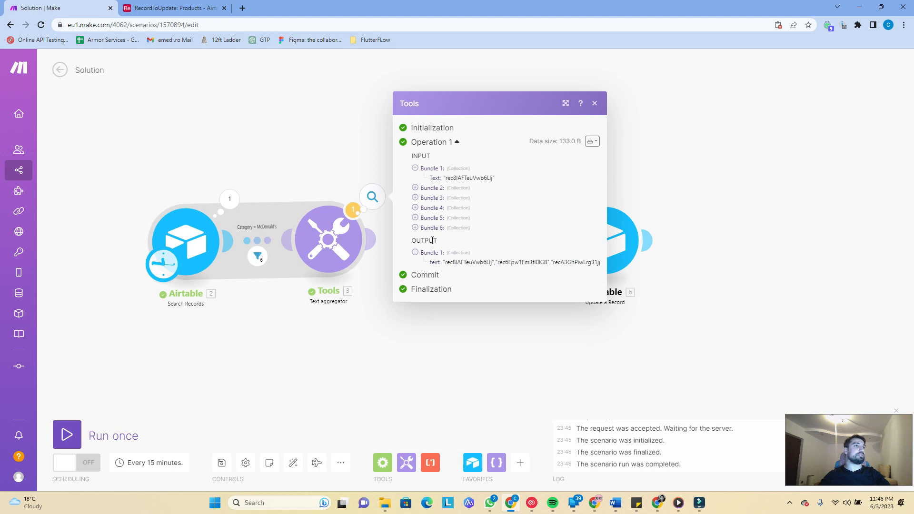
# Review the Text aggregator's row separator, comma separator and quoted ID text, and confirm its settings.
pyautogui.click(352, 262)
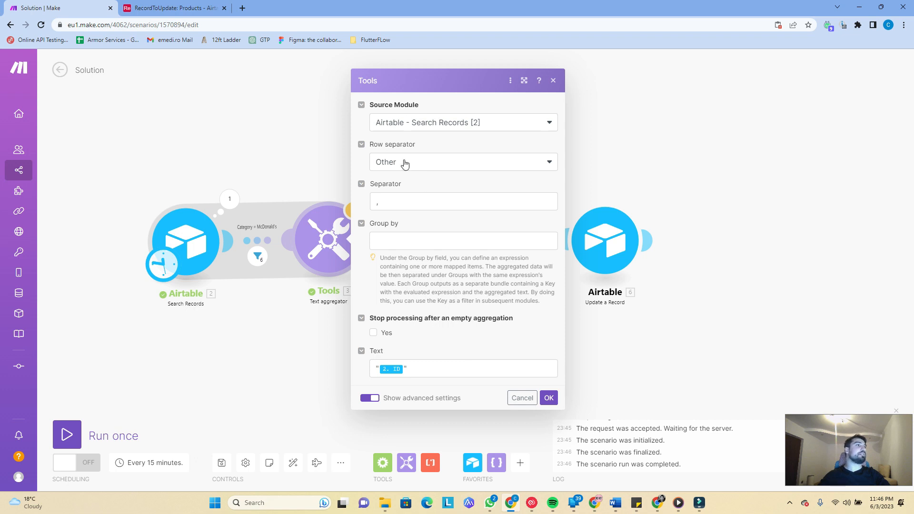
pyautogui.doubleClick(382, 199)
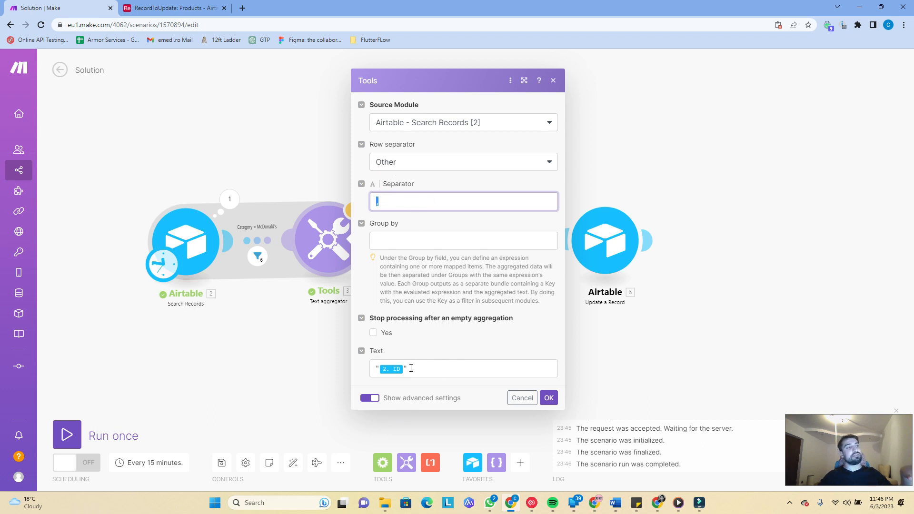
pyautogui.click(545, 396)
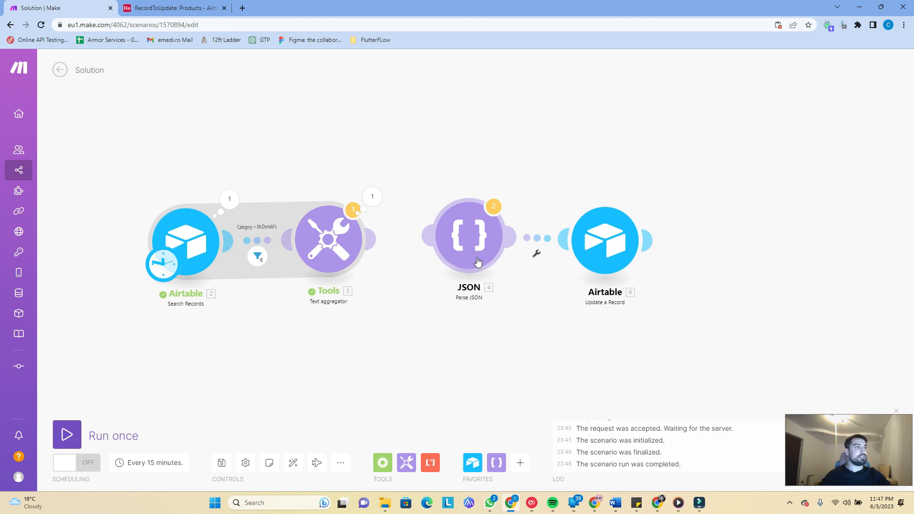
# Reconnect Parse JSON to the Text aggregator, review how its JSON string wraps the aggregated text in an array, and close the settings.
pyautogui.click(442, 248)
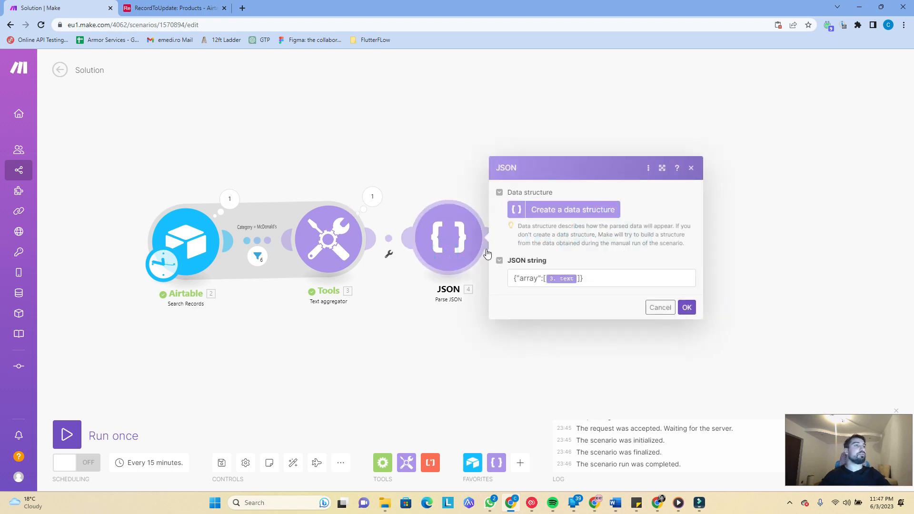
pyautogui.click(513, 278)
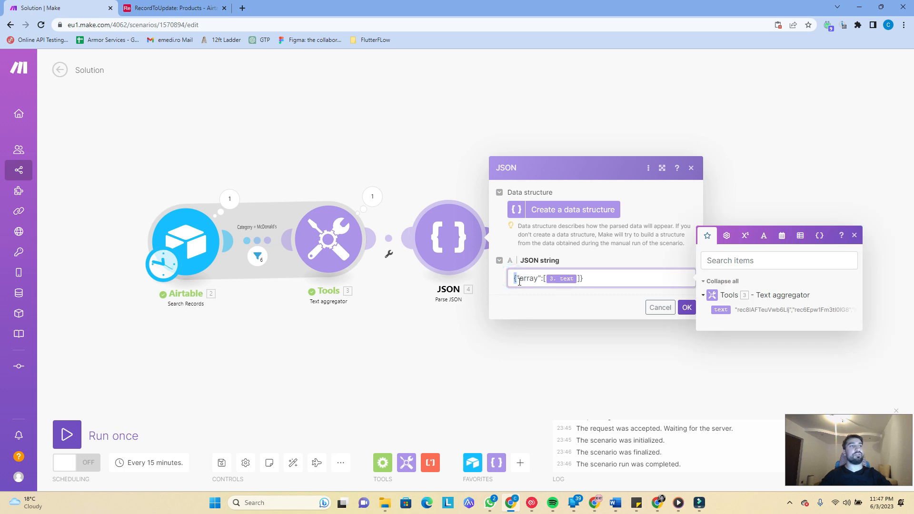
pyautogui.moveTo(516, 280); pyautogui.dragTo(541, 280)
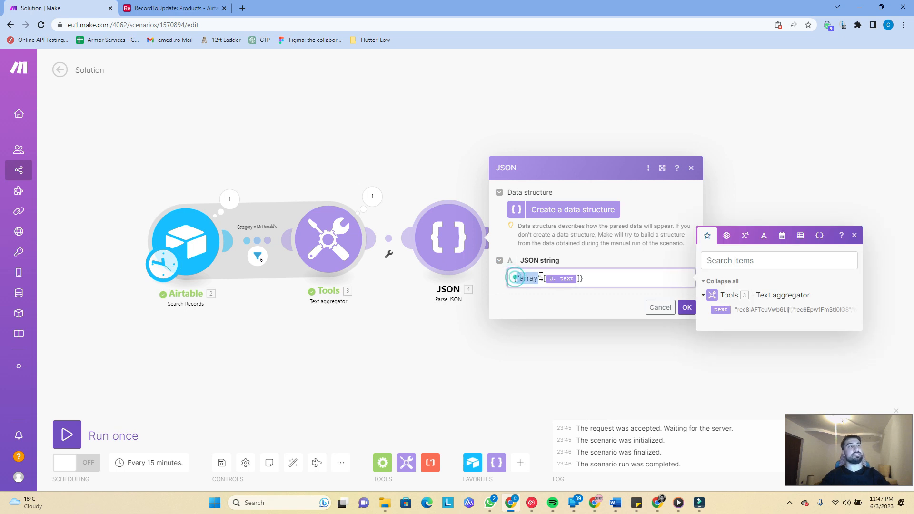
pyautogui.click(606, 279)
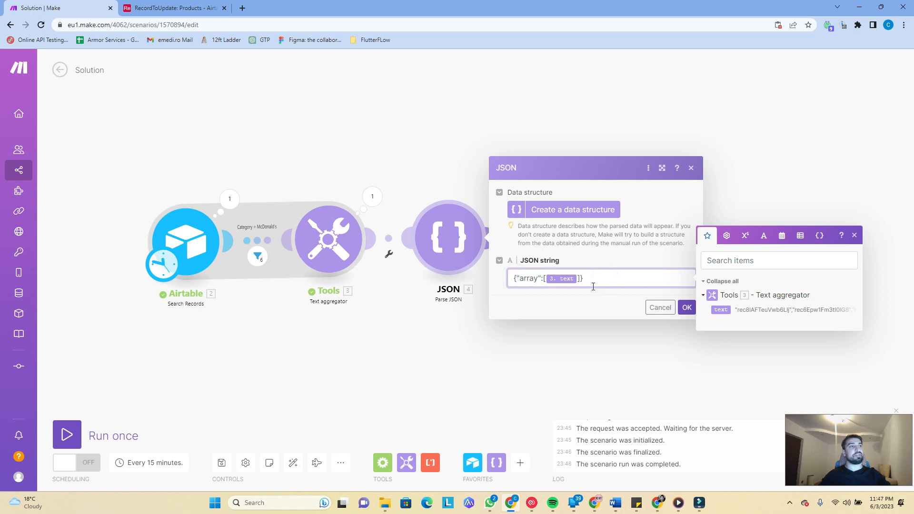
pyautogui.click(645, 250)
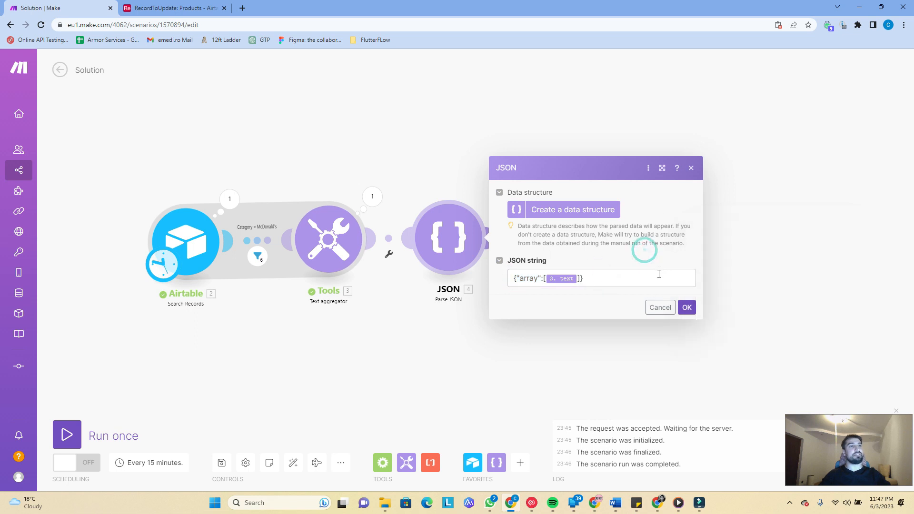
pyautogui.click(596, 374)
# Unlink Parse JSON from the Update a Record module and run the scenario once despite the warning.
pyautogui.rightClick(536, 239)
pyautogui.click(563, 263)
pyautogui.click(66, 434)
pyautogui.click(299, 473)
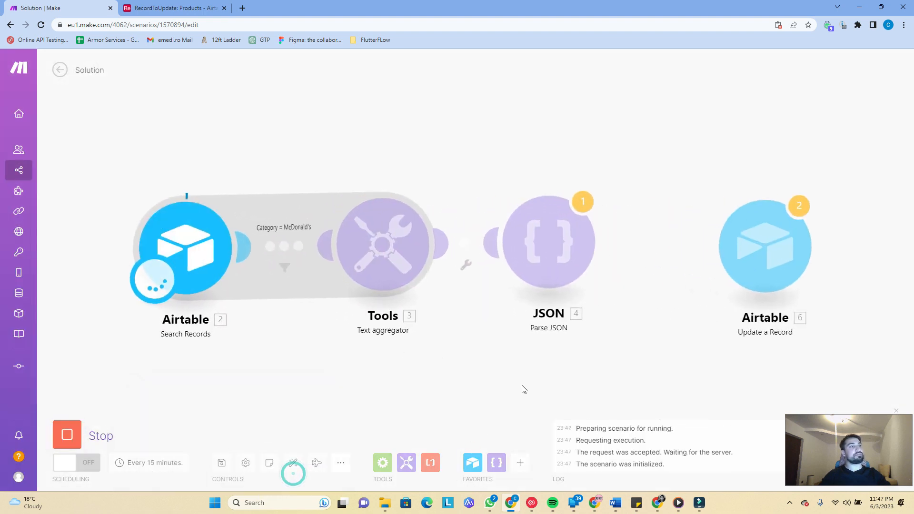
# Inspect the array in the Parse JSON module's output bundle and close the results.
pyautogui.click(550, 150)
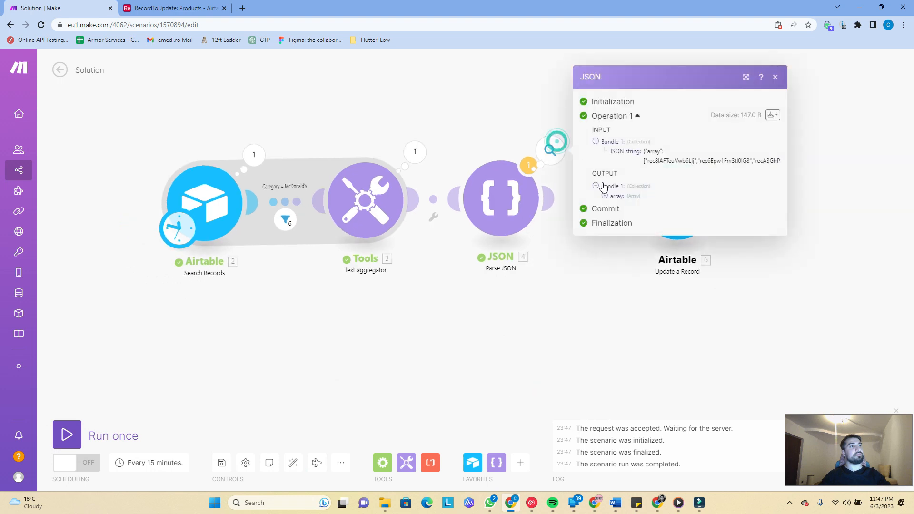
pyautogui.click(604, 184)
pyautogui.moveTo(619, 193); pyautogui.dragTo(675, 261)
pyautogui.click(723, 240)
pyautogui.click(557, 353)
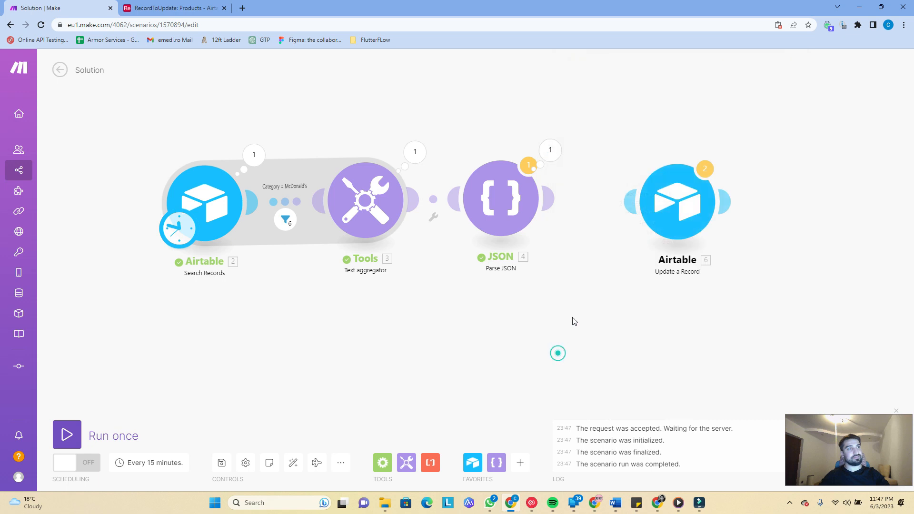
# Reconnect the Update a Record module to Parse JSON and open its settings.
pyautogui.click(658, 228)
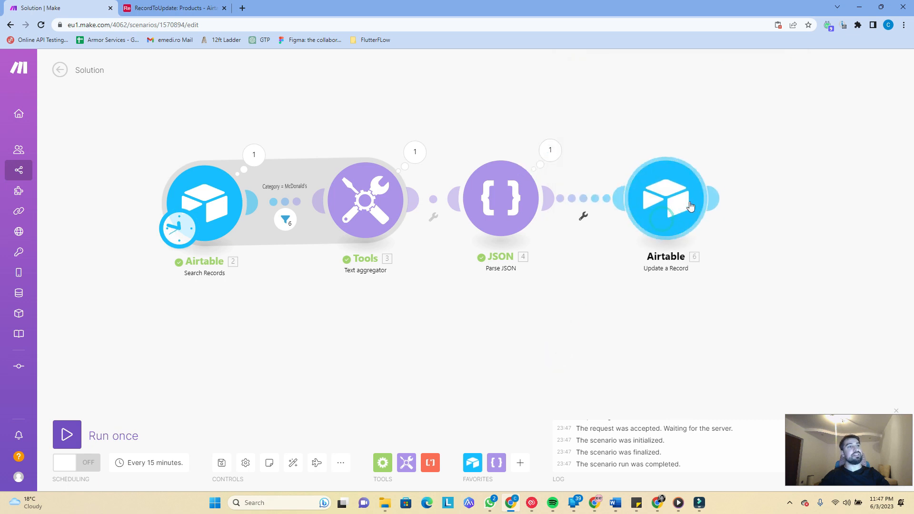
pyautogui.click(709, 200)
pyautogui.click(621, 290)
pyautogui.click(523, 202)
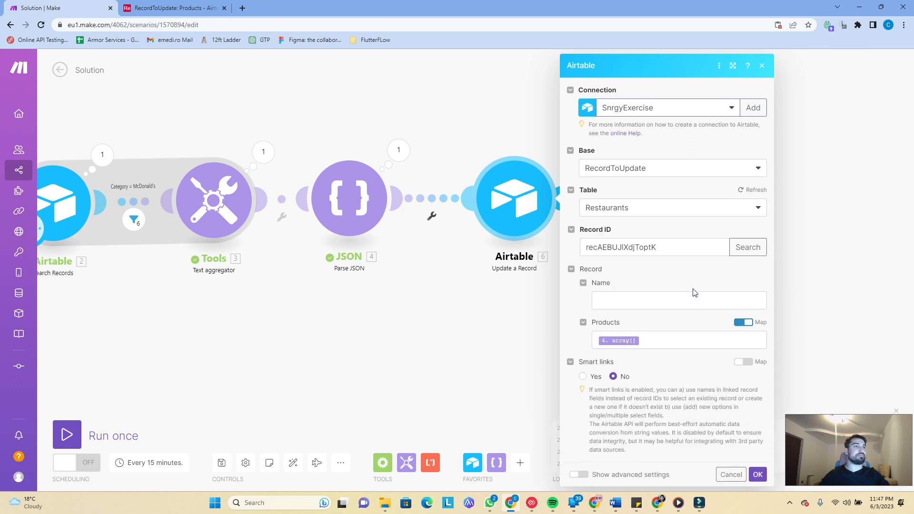
# Remove Record ID 1 under Products, enable mapping for Products and map it to the Parse JSON array[].
pyautogui.click(740, 323)
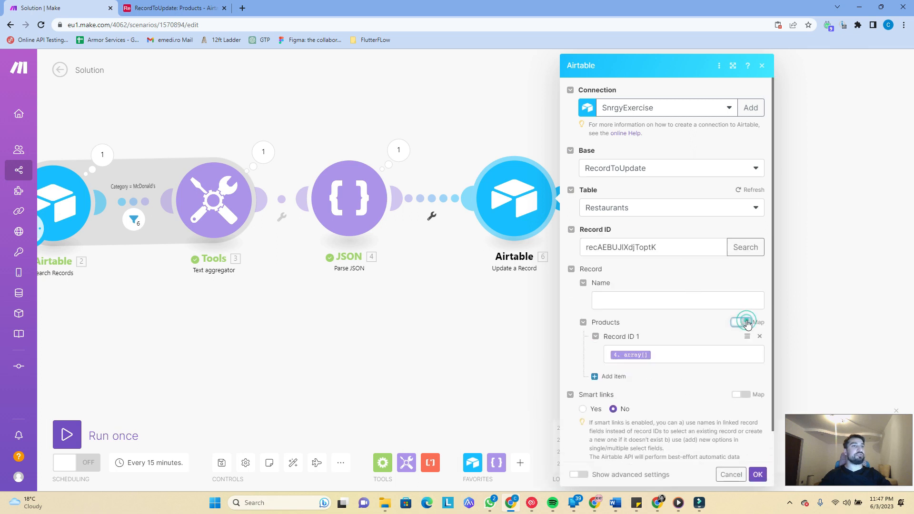
pyautogui.click(759, 337)
pyautogui.click(740, 323)
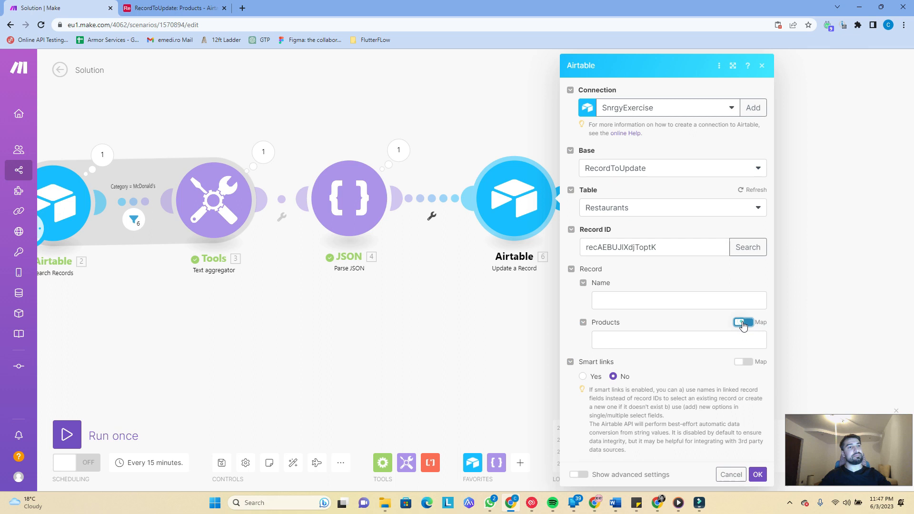
pyautogui.click(691, 338)
pyautogui.click(450, 355)
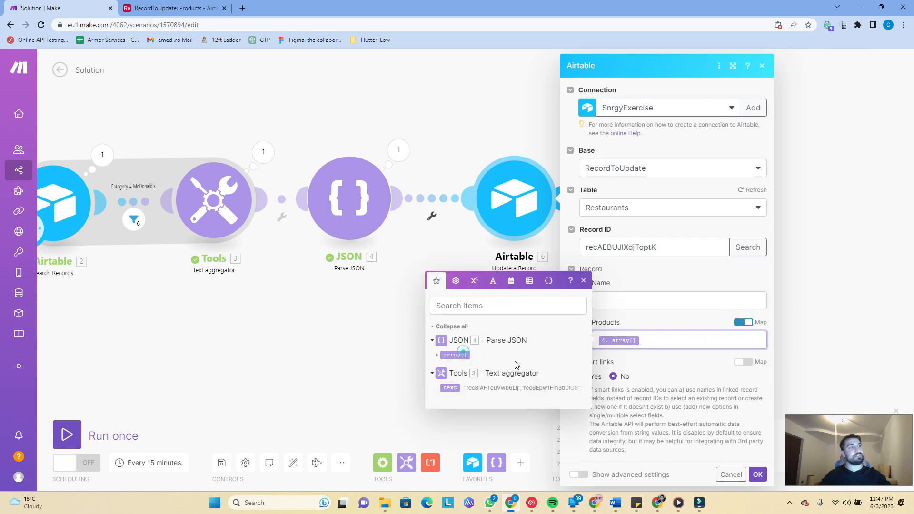
# Save the Update a Record settings with the mapped Products array and run the scenario once.
pyautogui.click(760, 475)
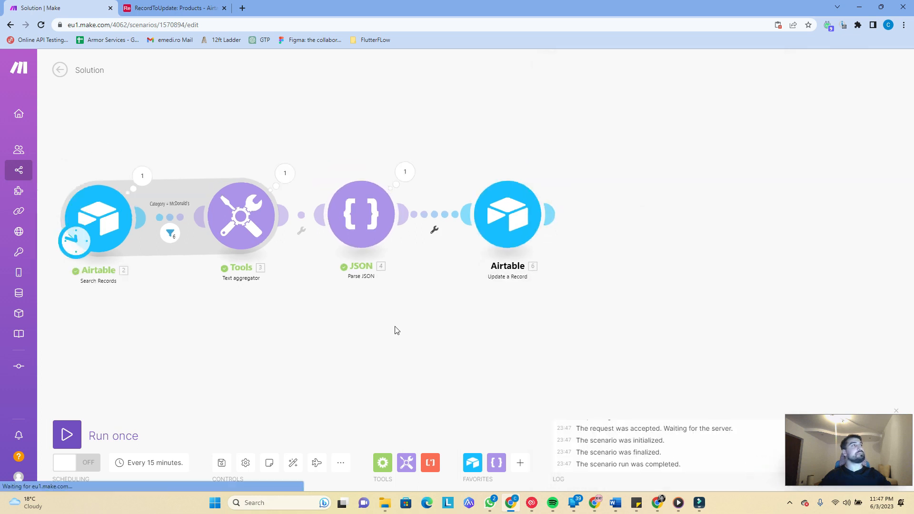
pyautogui.click(68, 434)
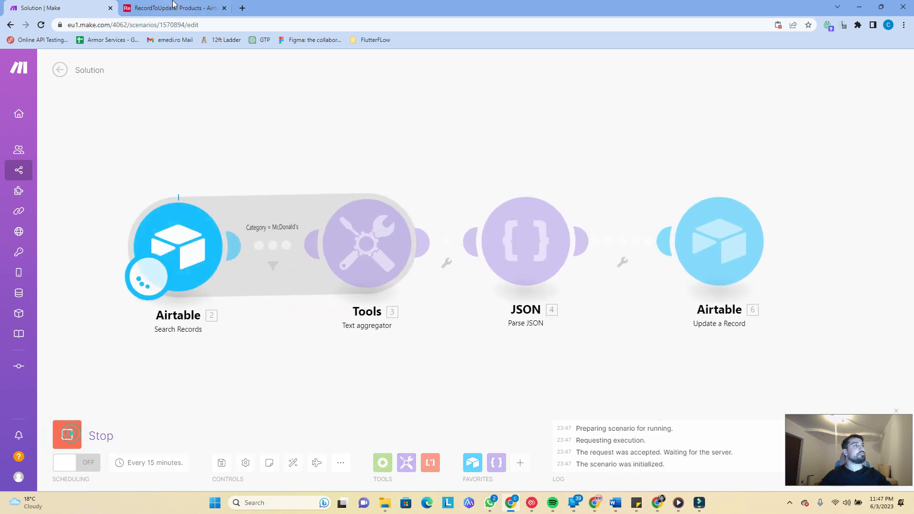
# Switch to Airtable, check the McDonald's product links in the Restaurants and Products tables, and return to the Make scenario.
pyautogui.click(173, 3)
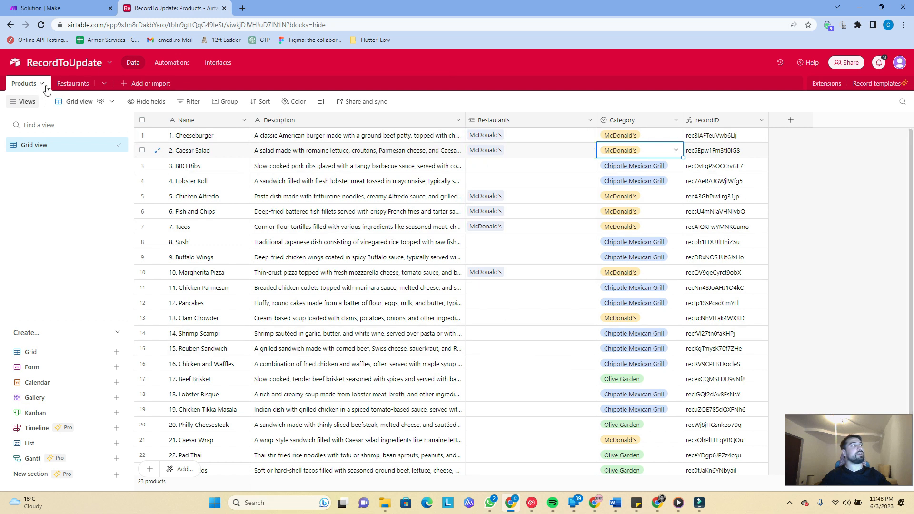
pyautogui.click(69, 84)
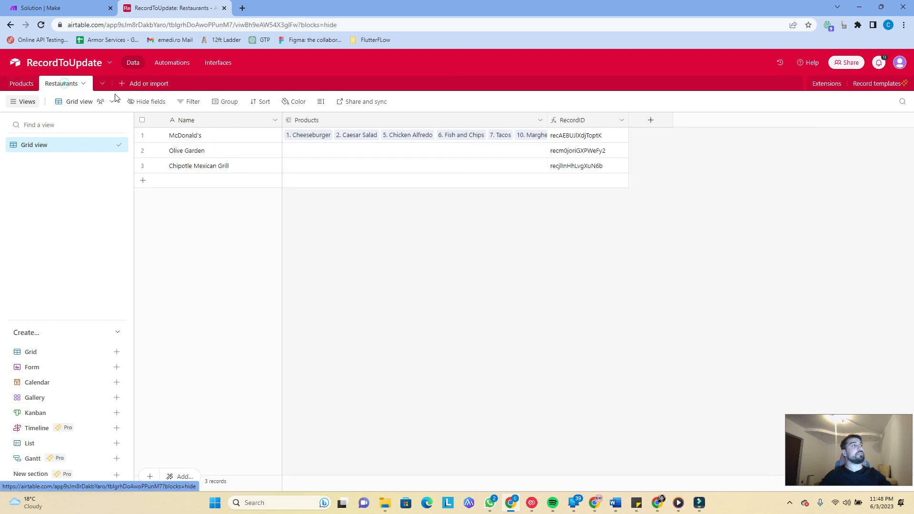
pyautogui.doubleClick(547, 121)
pyautogui.click(22, 84)
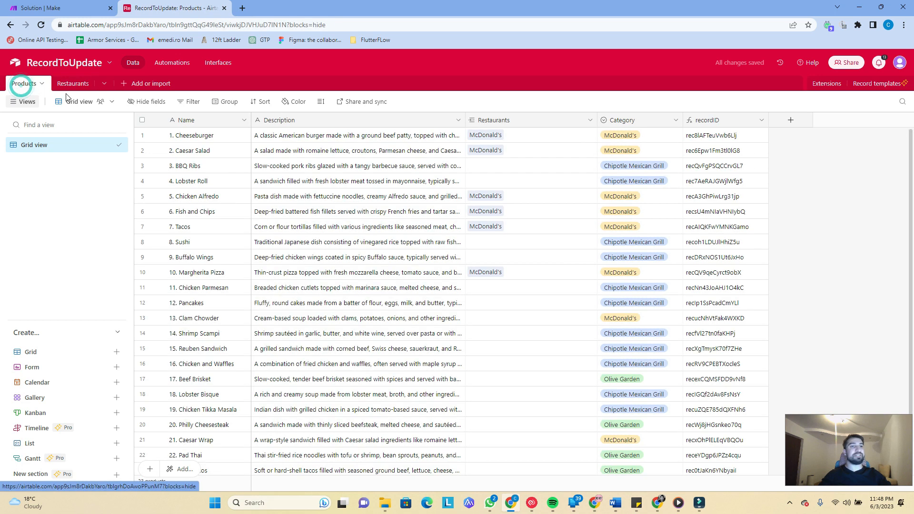
pyautogui.click(92, 7)
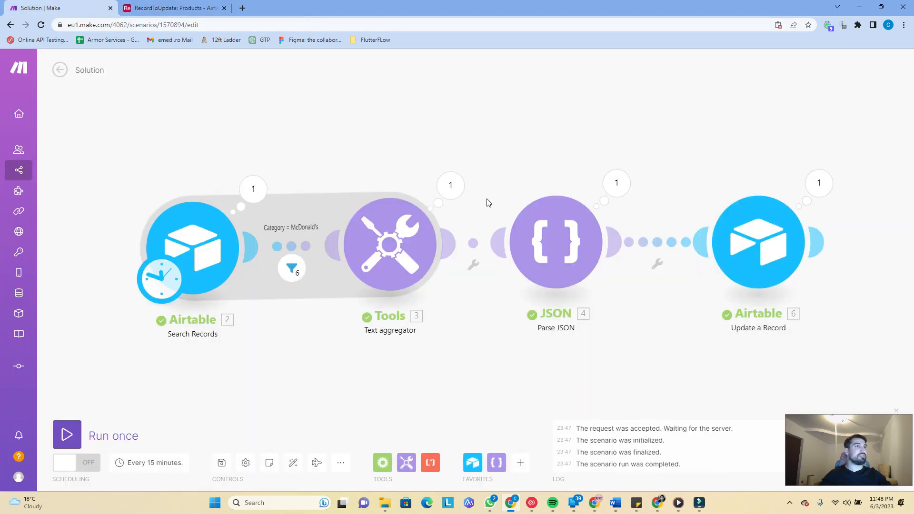
pyautogui.moveTo(502, 352); pyautogui.dragTo(439, 313)
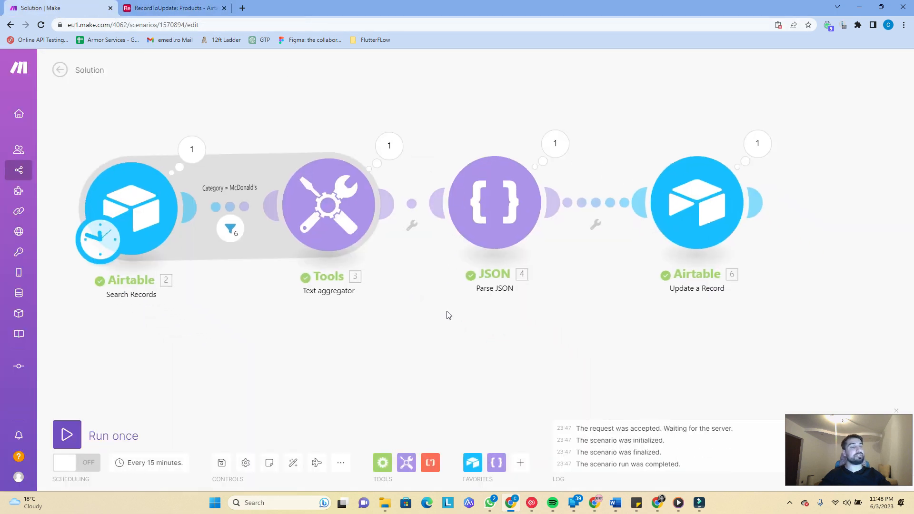